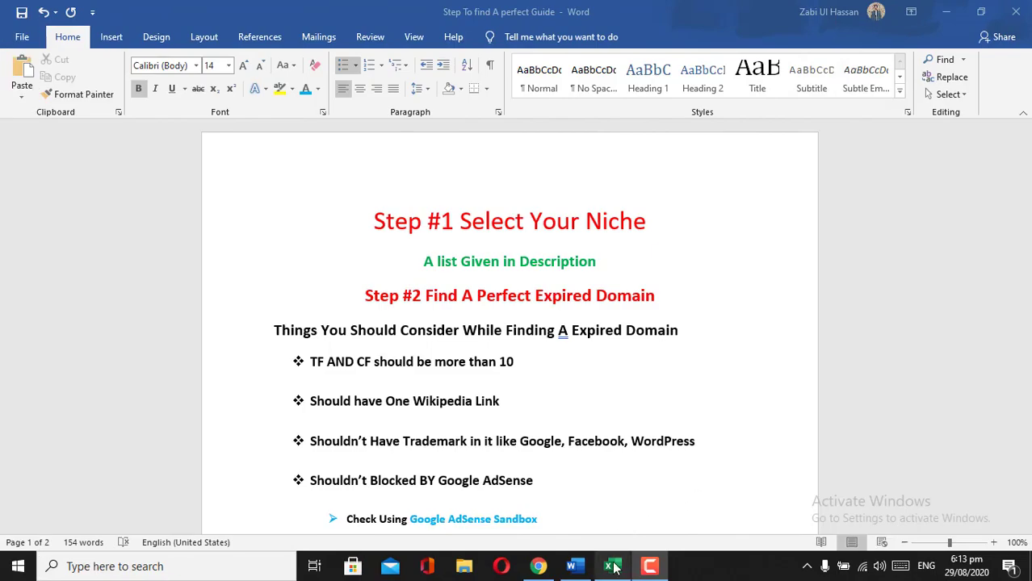
Switch to the Niceh Ideas workbook in Excel, look over its niche list, and return to the Word guide
left_click(613, 567)
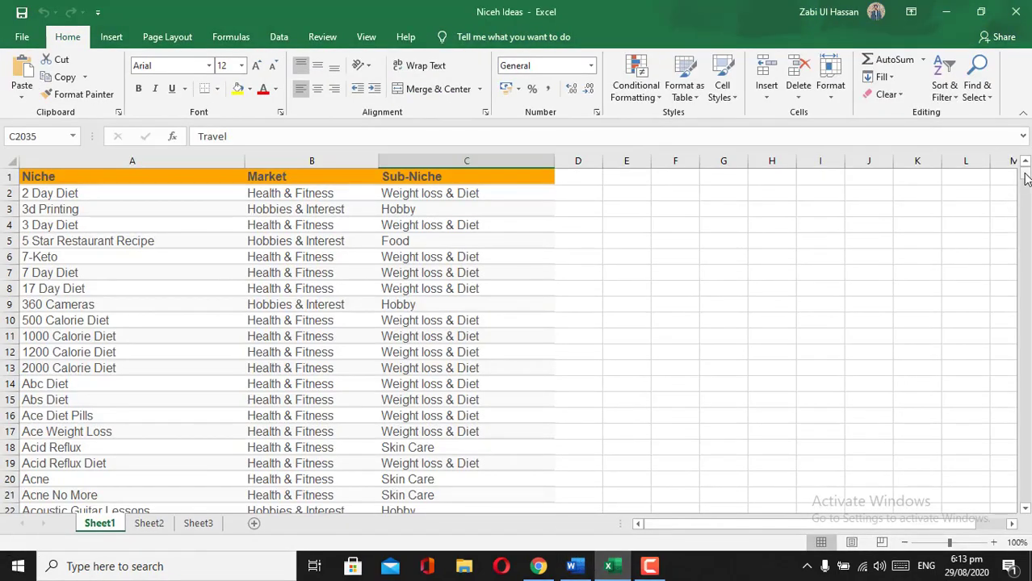
mouse_move(1025, 174)
left_mouse_down()
mouse_move(1024, 383)
mouse_move(1026, 166)
left_mouse_up()
left_click(1025, 173)
left_click(949, 11)
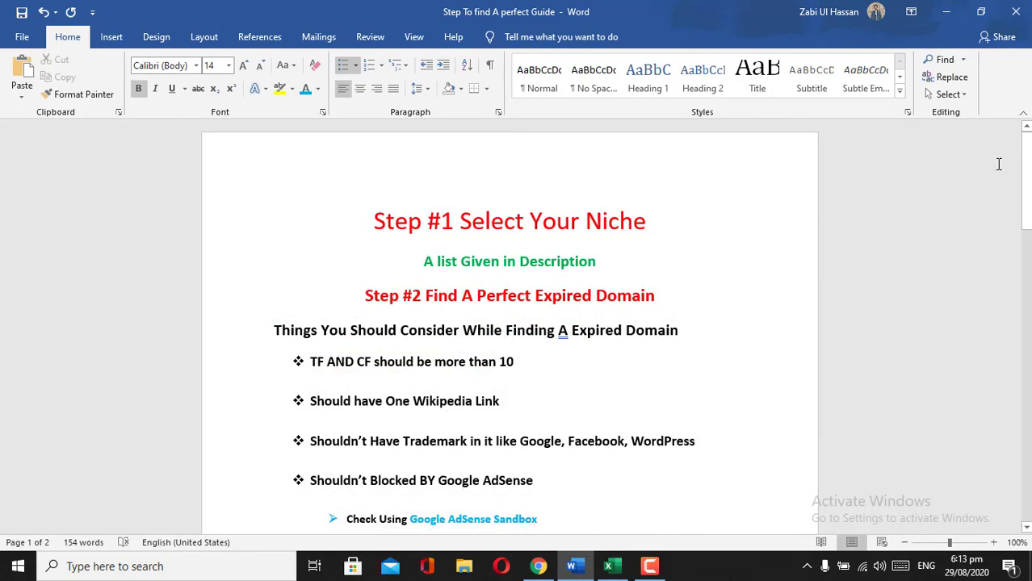
Add a "+" after the 10 in the "TF AND CF should be more than 10" bullet
left_click_drag(1026, 177, 1028, 200)
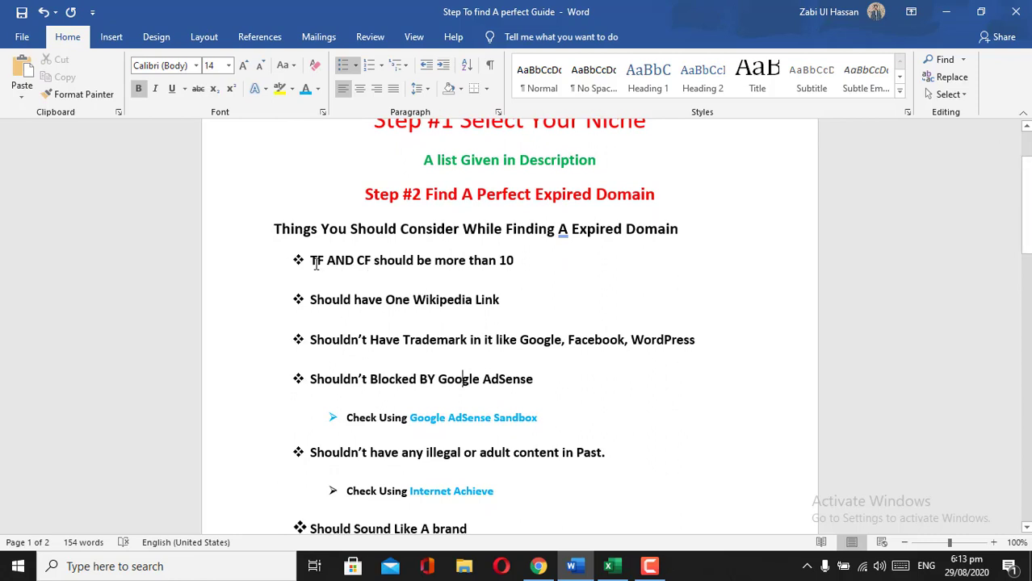
left_click(521, 263)
type("+")
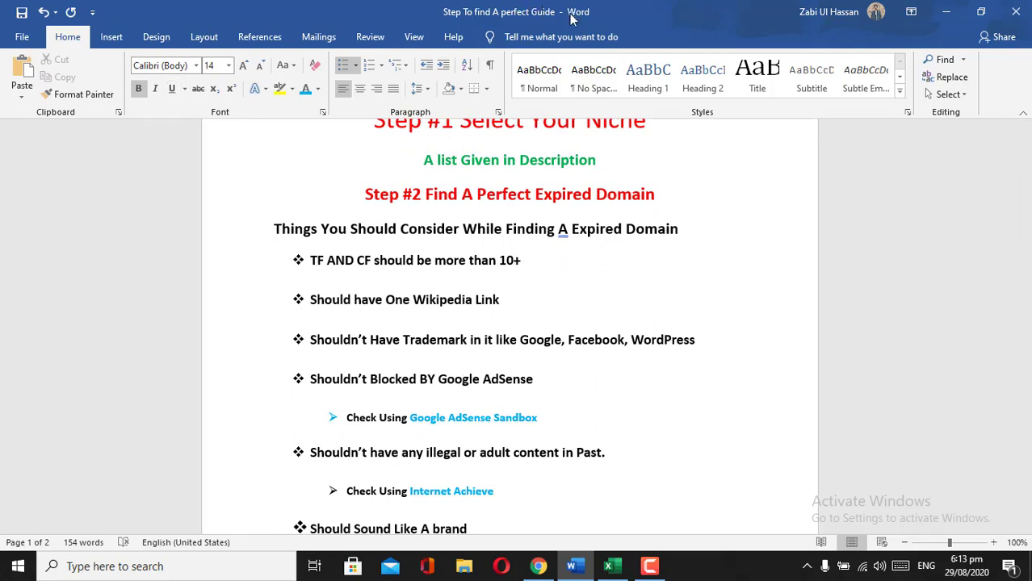
Delete the "Shouldn't Dropped Again and Again" text from the list beneath "Should Sound Like A brand"
left_click_drag(1027, 204, 1026, 210)
scroll(1026, 210, "down", 1)
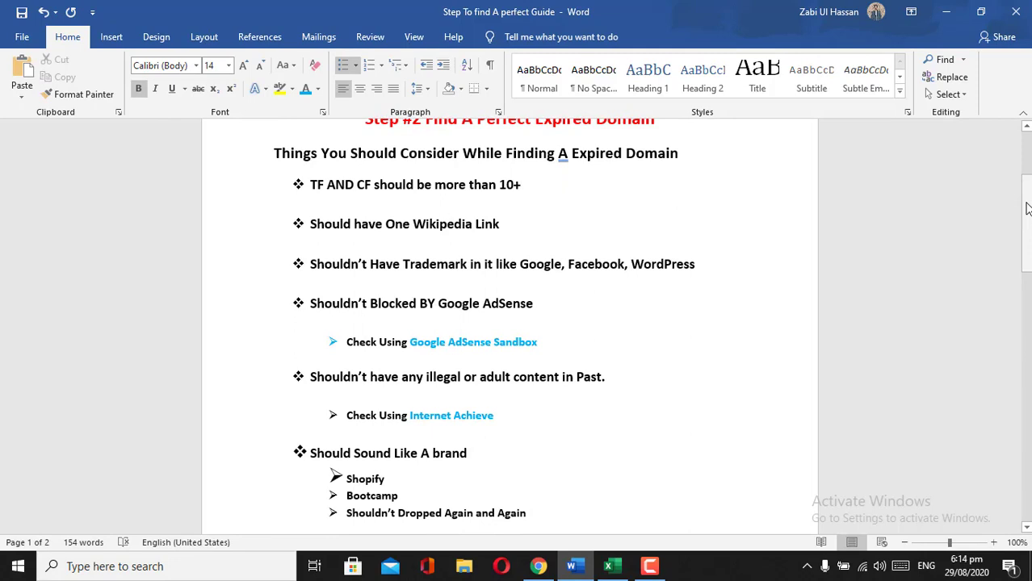
left_click_drag(1026, 208, 1026, 213)
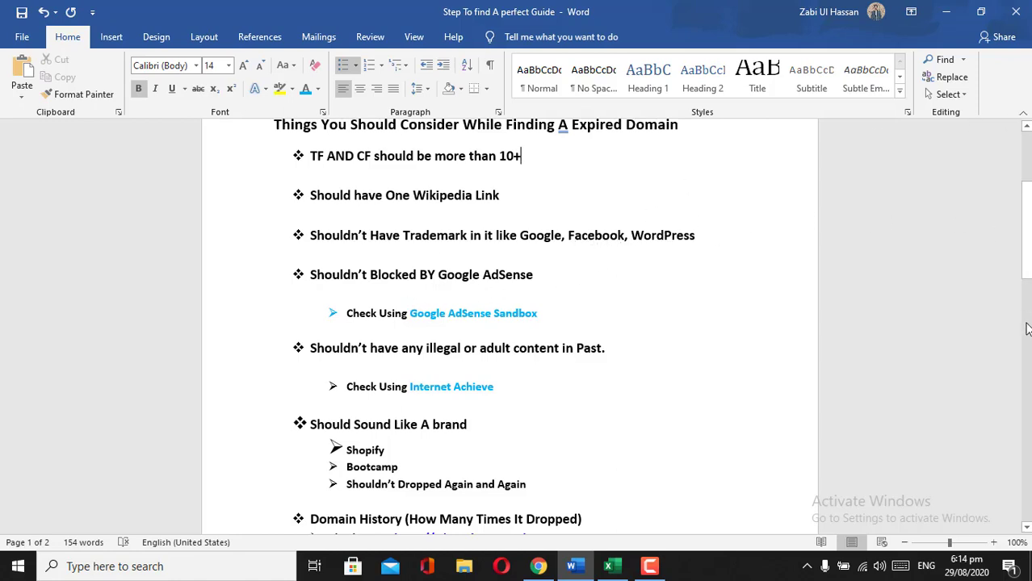
left_click_drag(1026, 239, 1026, 257)
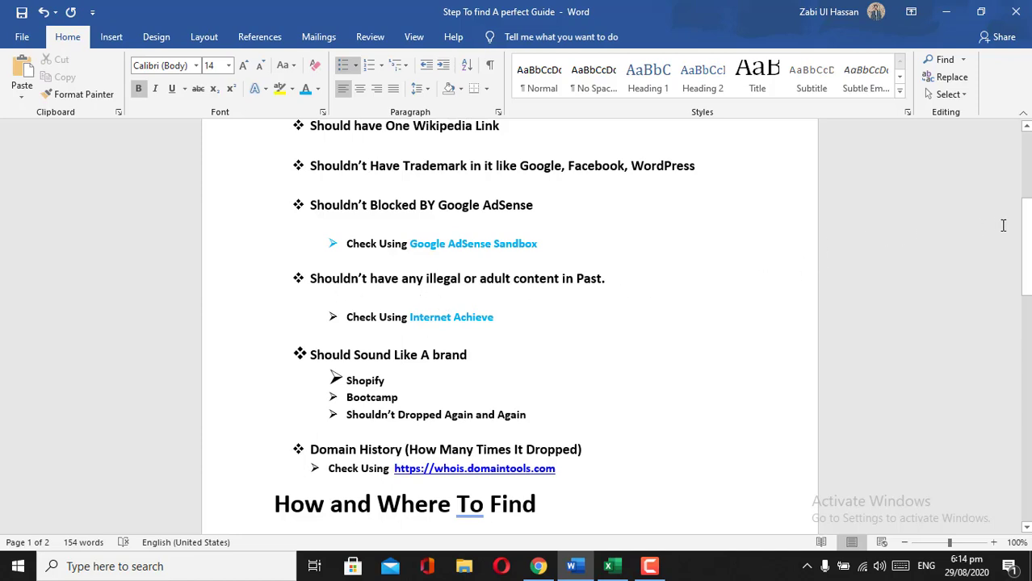
left_click_drag(1025, 231, 1027, 247)
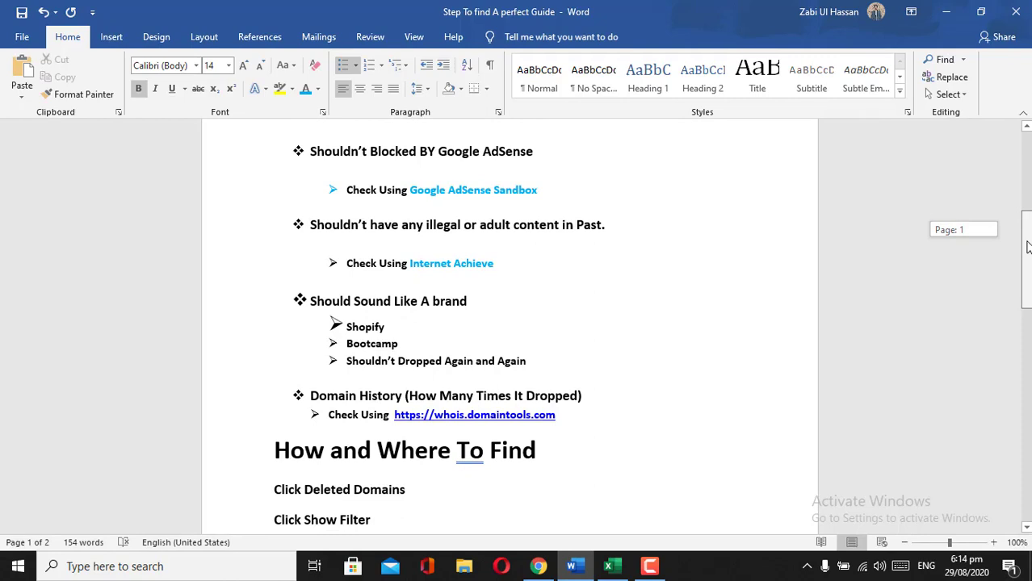
left_click_drag(1027, 247, 1027, 247)
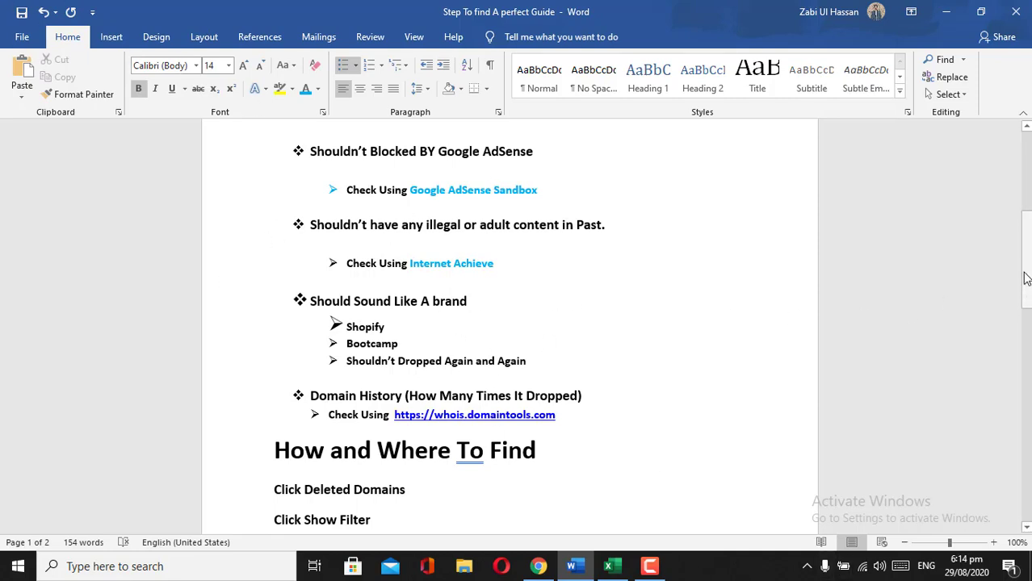
left_click_drag(1026, 278, 1027, 297)
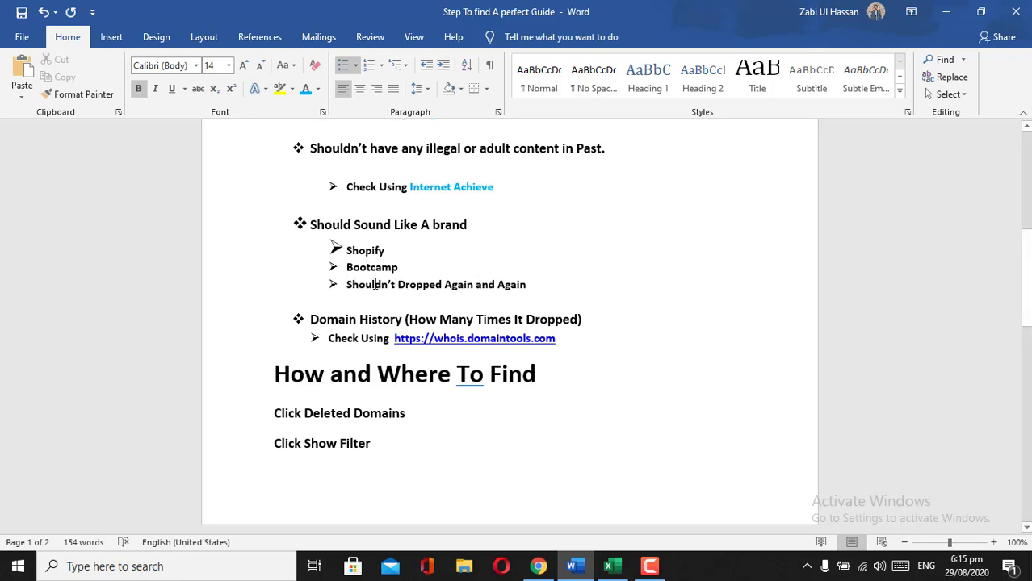
left_click_drag(481, 290, 311, 291)
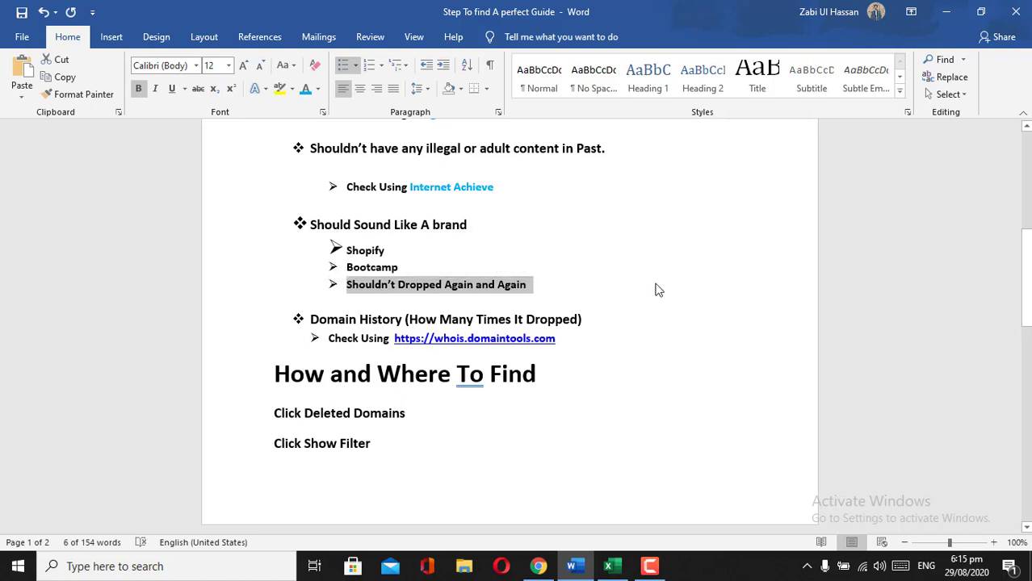
key("BackSpace")
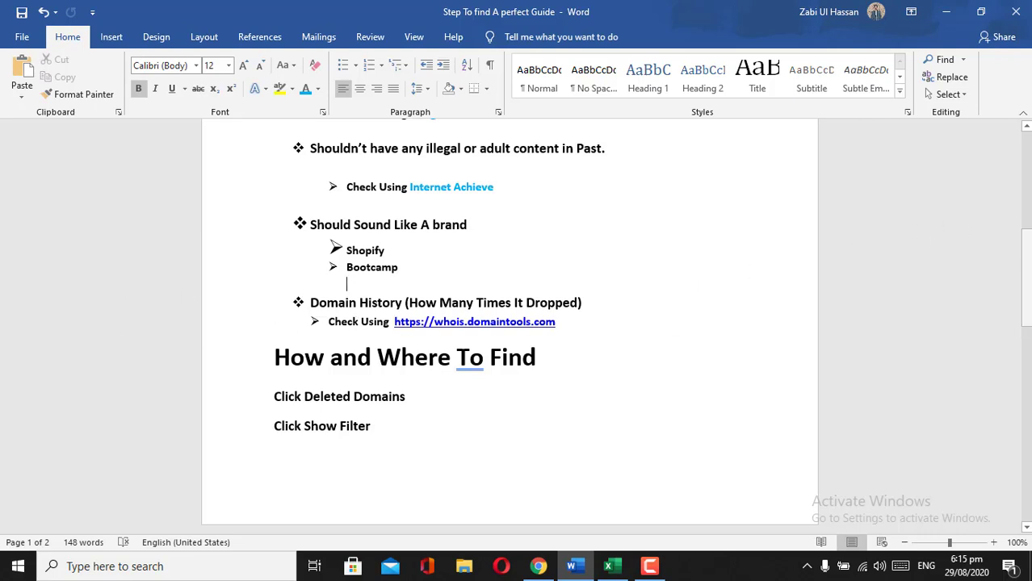
Append "Expireddomains.net" to the end of the "How and Where To Find" heading
left_click_drag(1029, 277, 1015, 210)
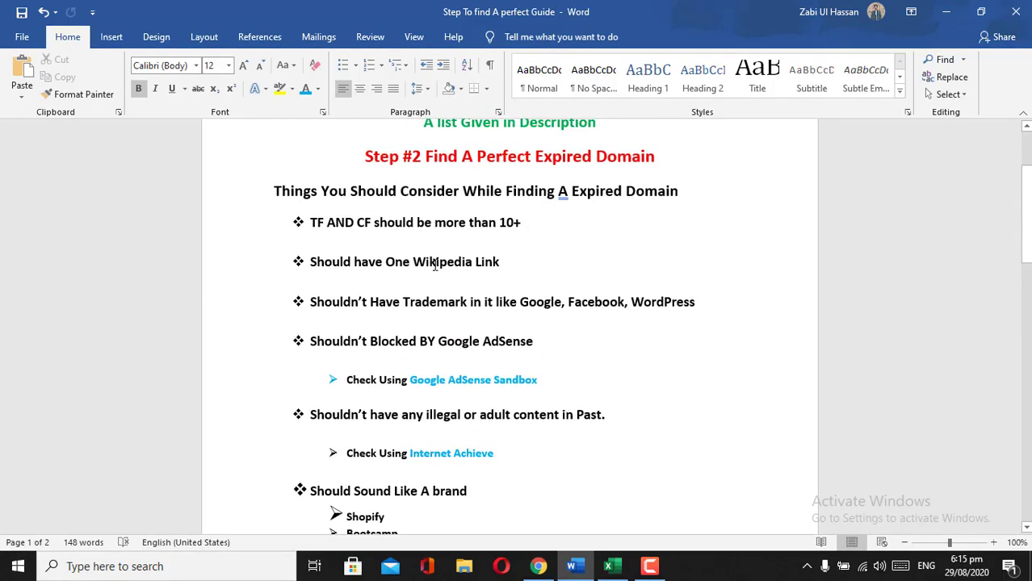
left_click_drag(1029, 214, 1025, 311)
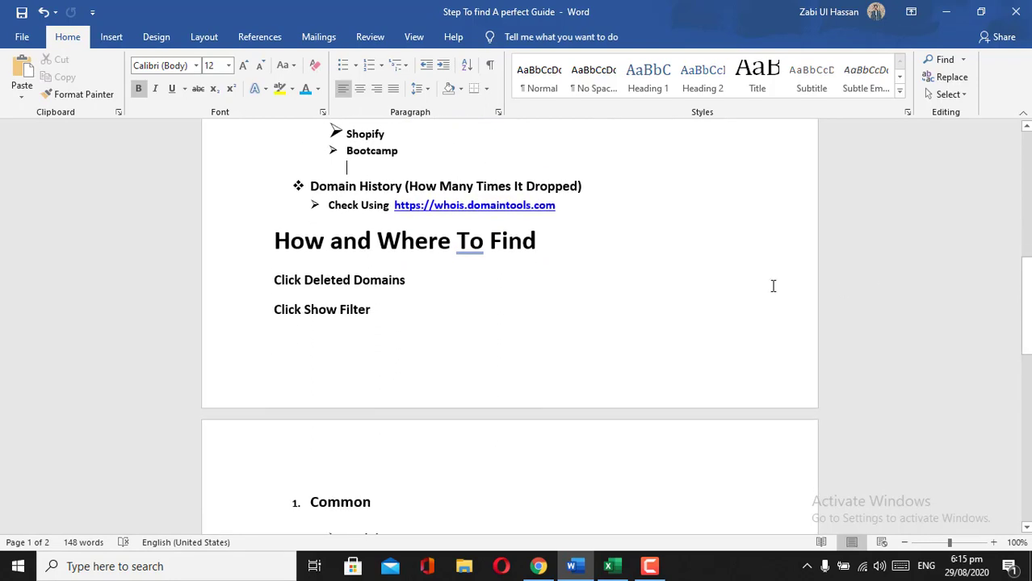
left_click(554, 244)
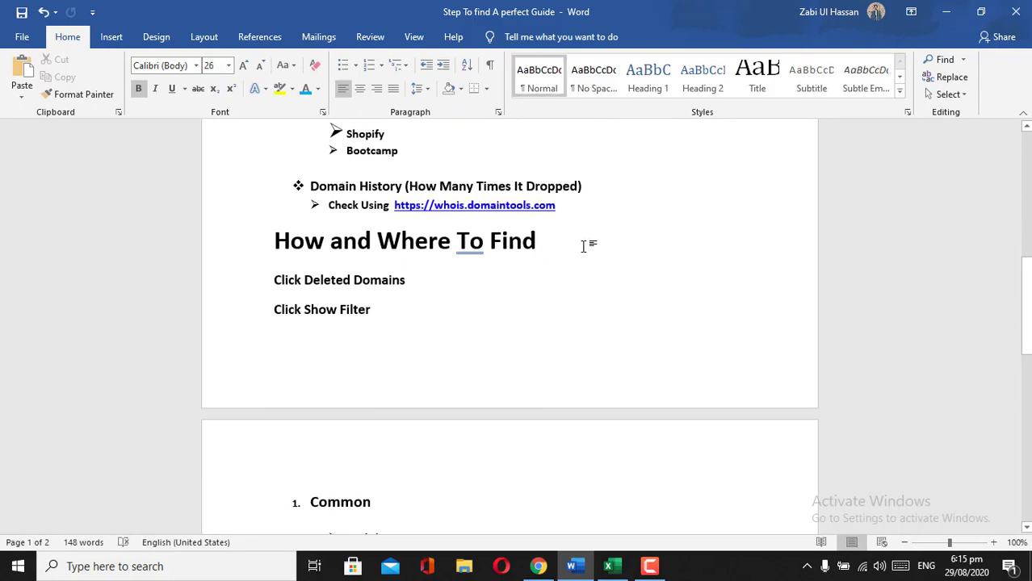
type("Dom")
key("BackSpace")
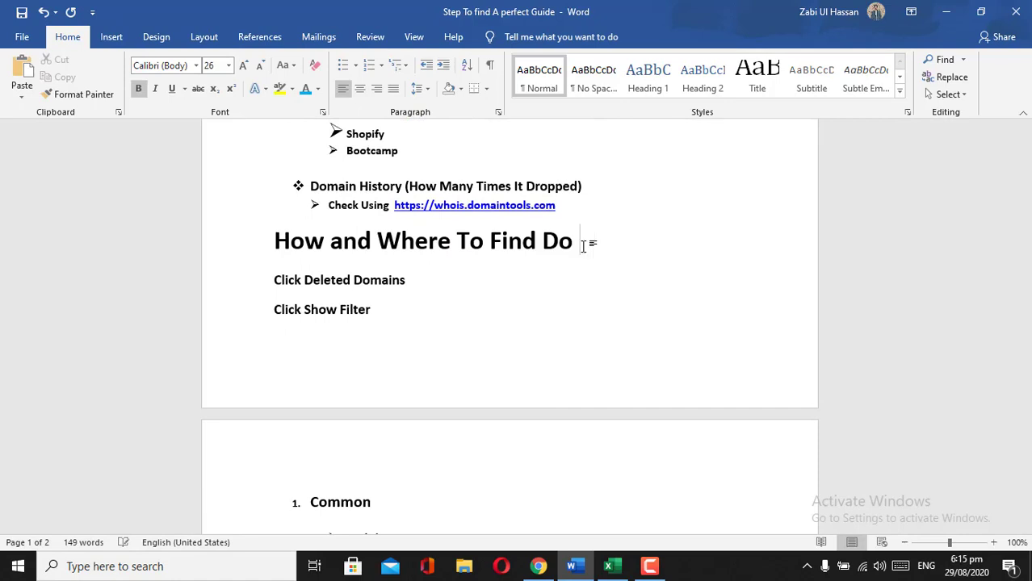
key("BackSpace")
key("BackSpace")
type("Expired")
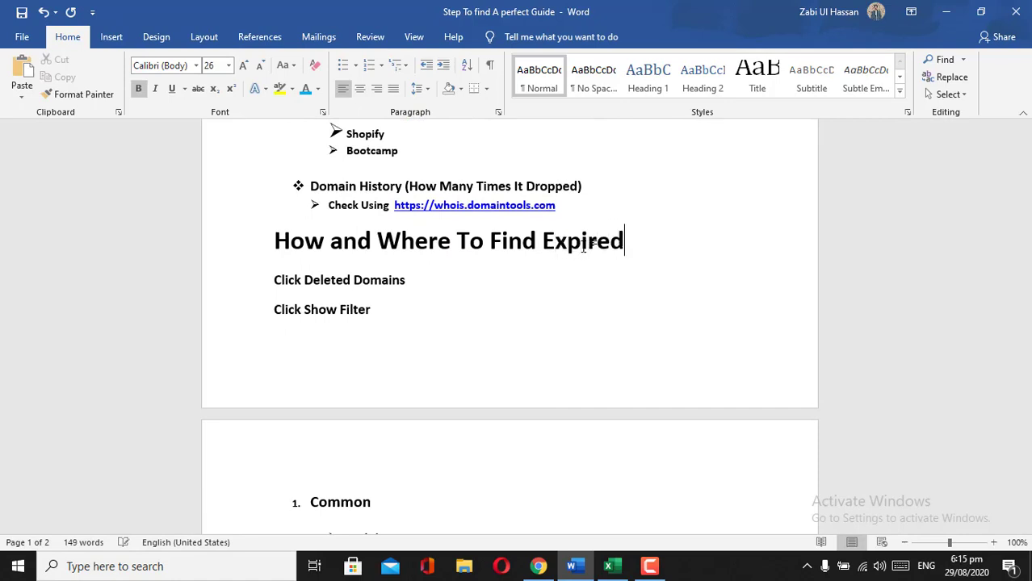
type("domains.")
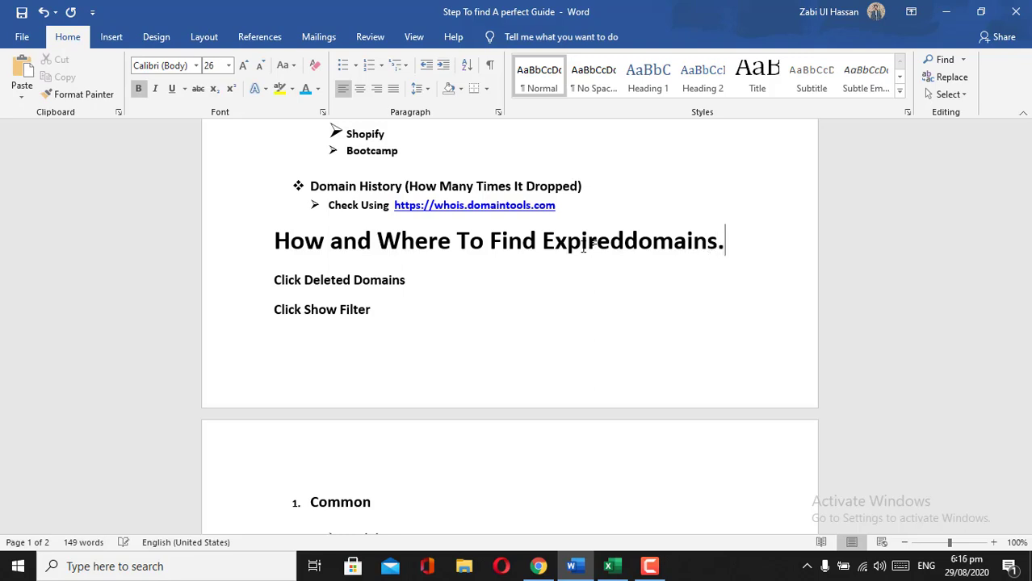
type("net")
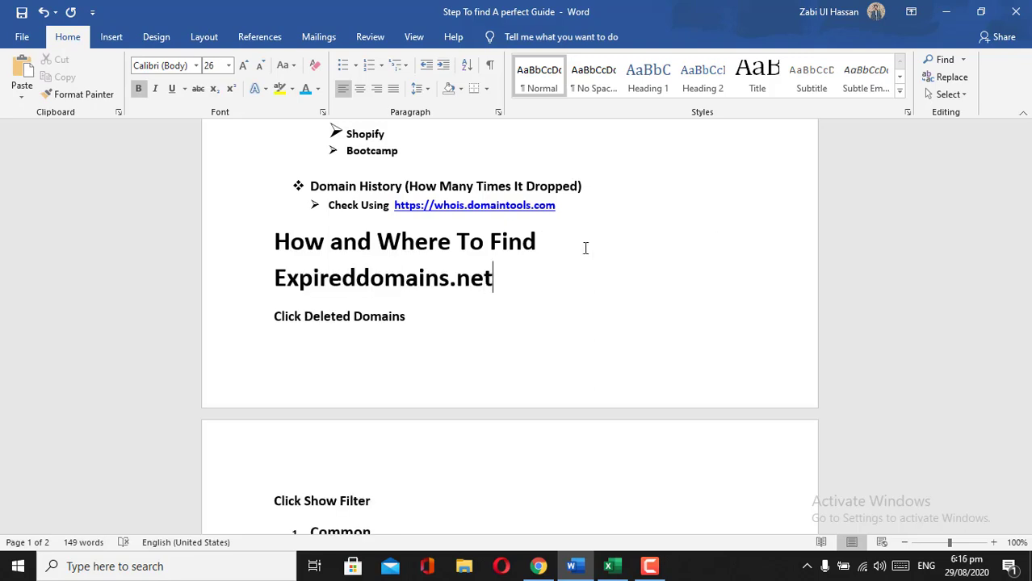
Color the "Expireddomains.net" text in the heading light blue
left_click_drag(499, 291, 273, 284)
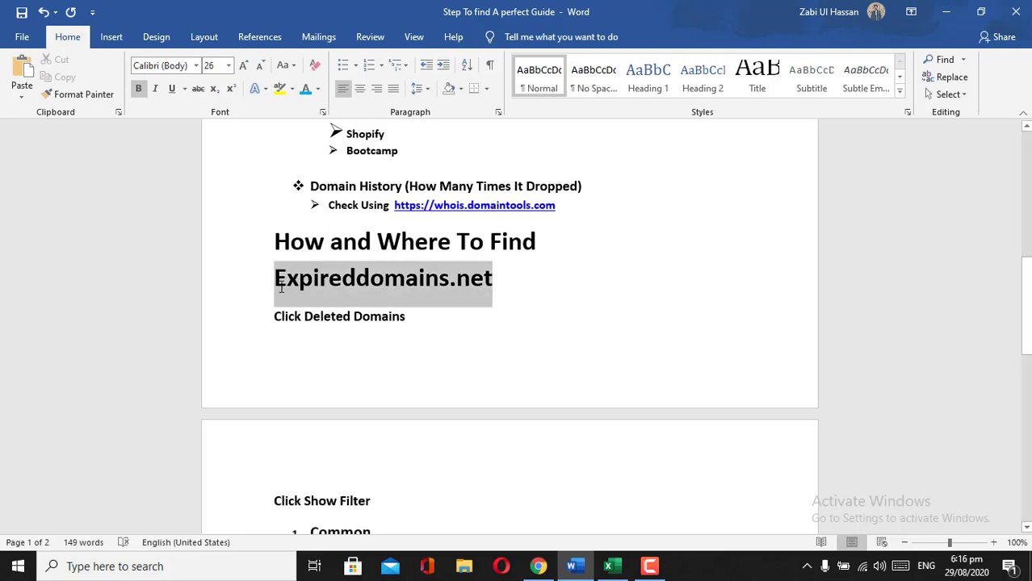
left_click(305, 89)
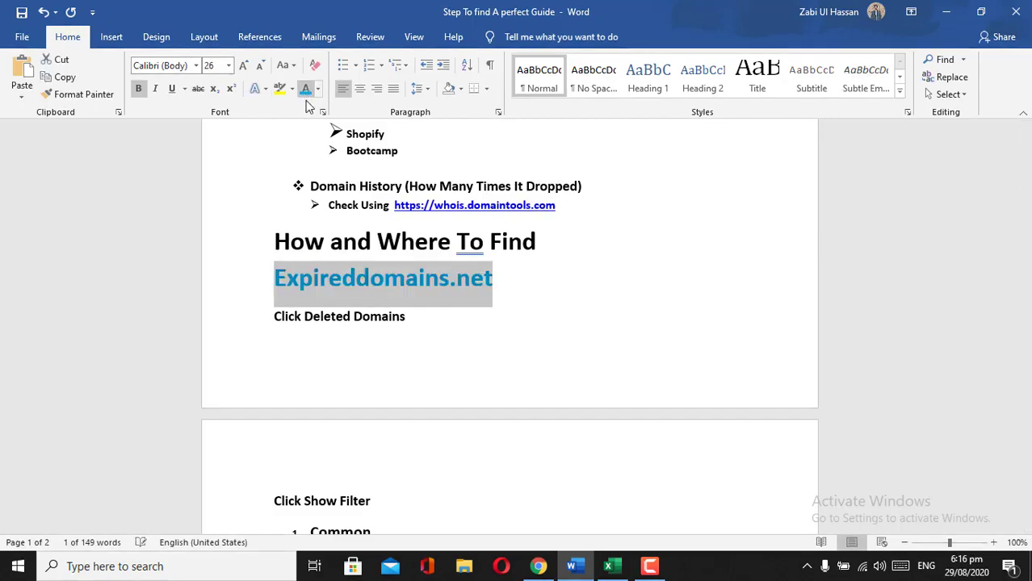
left_click(491, 304)
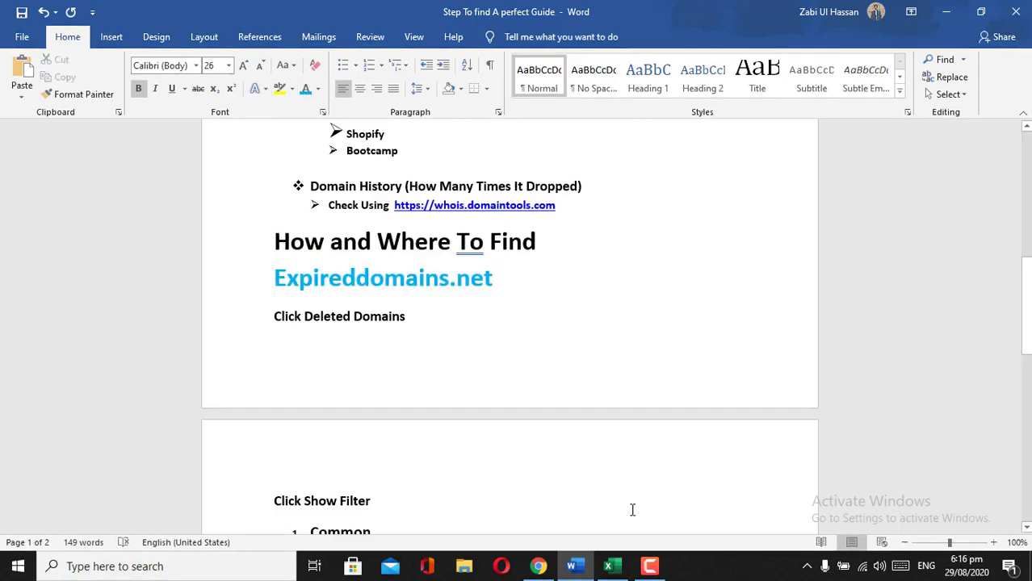
Switch to the ExpiredDomains.net page in Chrome, reload it, and reset the active domain filters
left_click(537, 566)
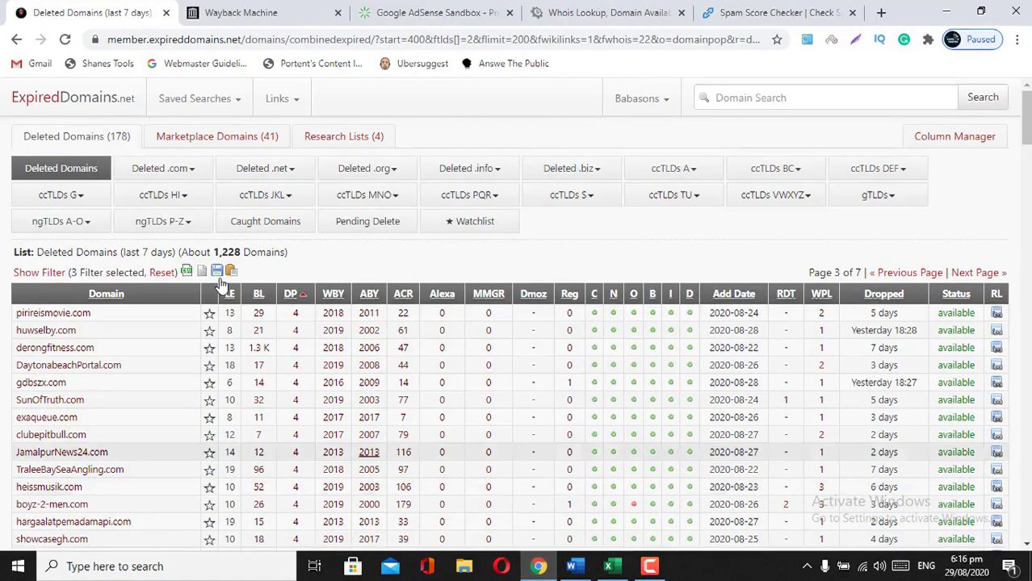
left_click(65, 39)
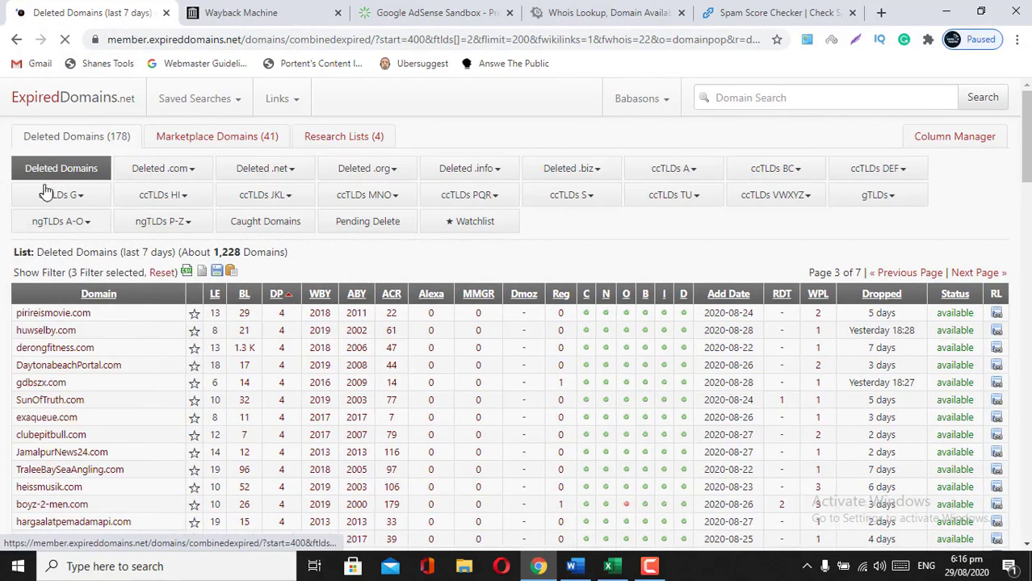
left_click(162, 273)
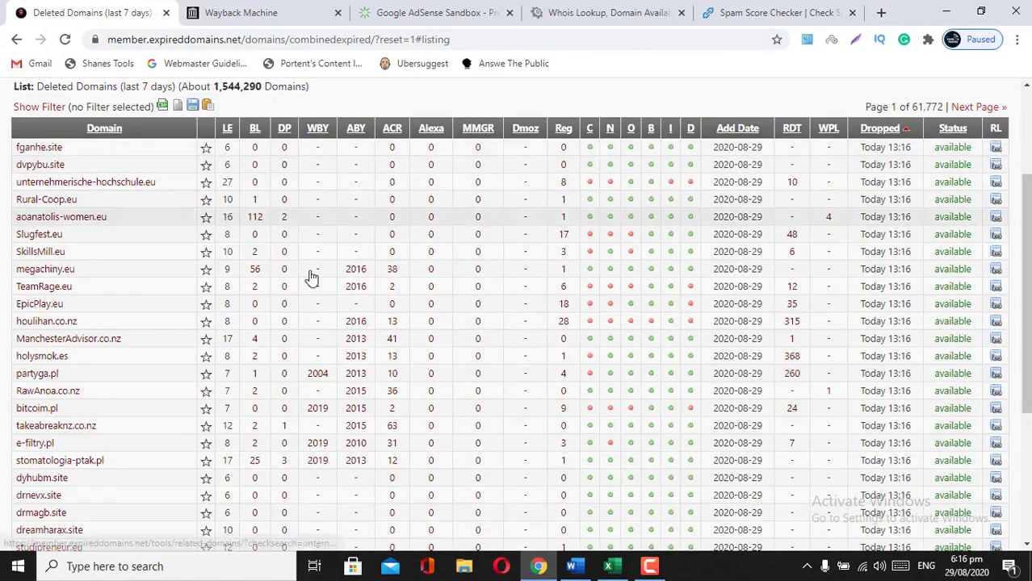
Show the filter options for the Deleted Domains list and limit the dictionary word domains to English
scroll(387, 246, "up", 2)
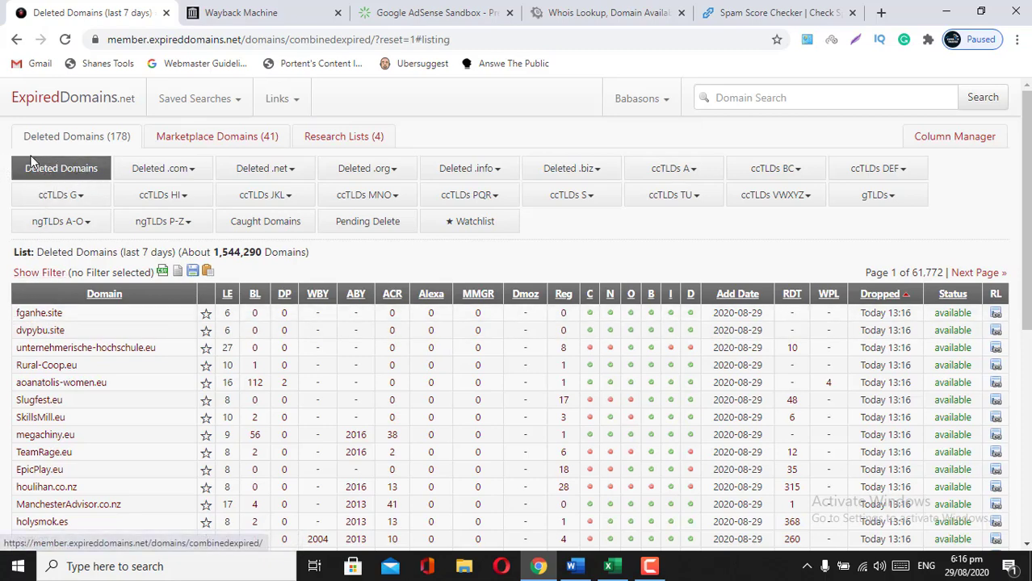
left_click(51, 171)
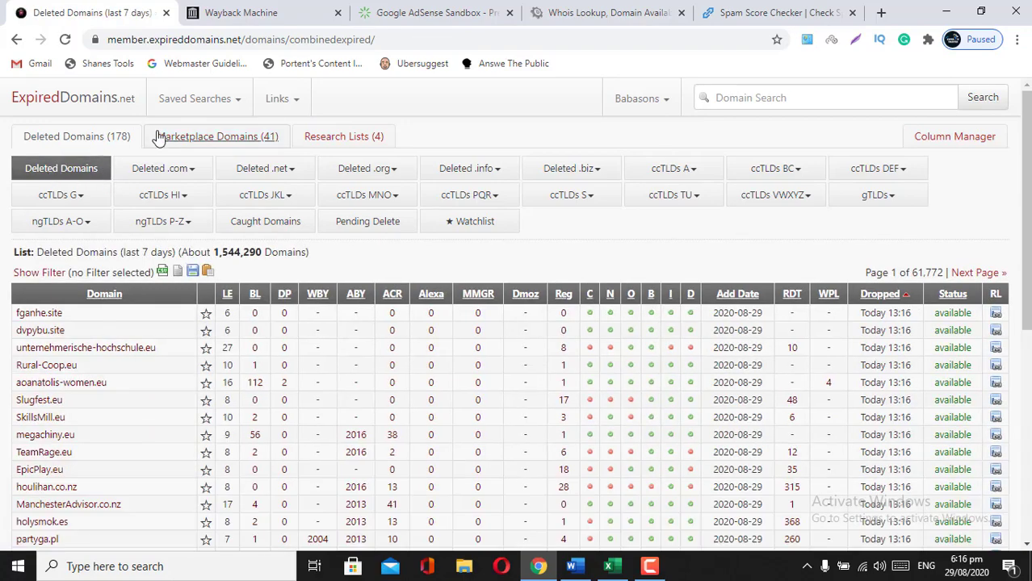
left_click(41, 274)
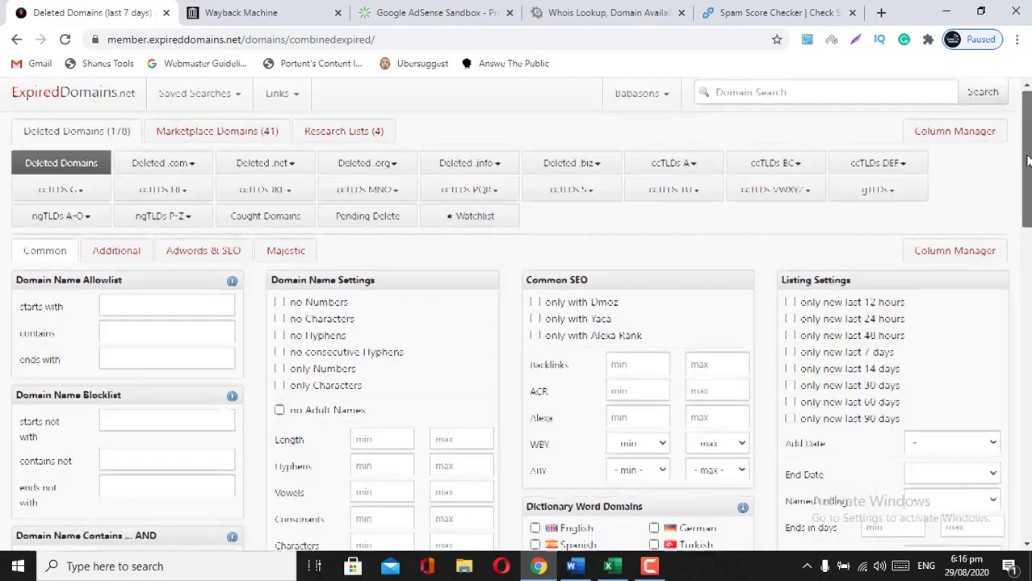
left_click_drag(1026, 148, 1027, 184)
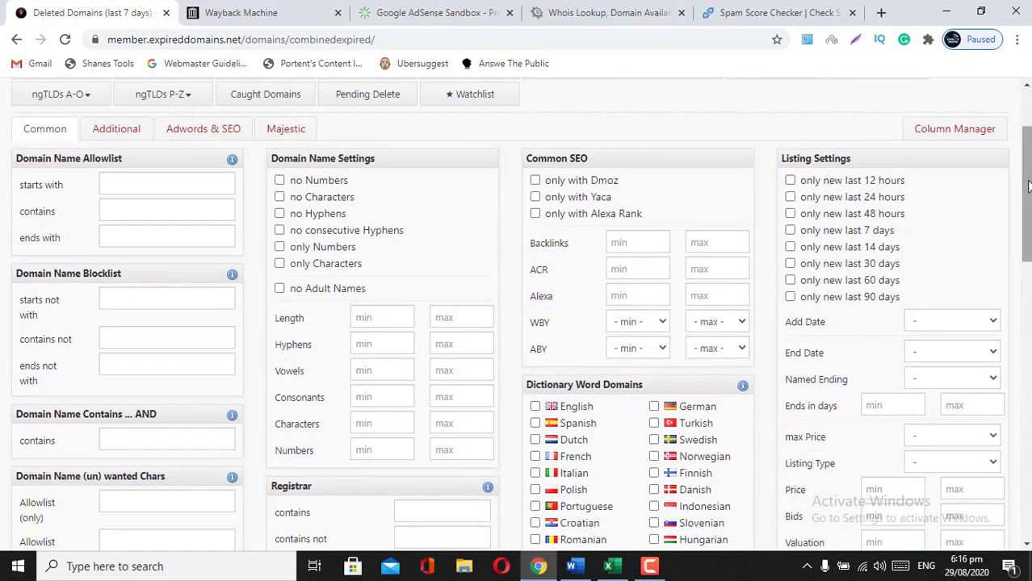
scroll(727, 290, "down", 1)
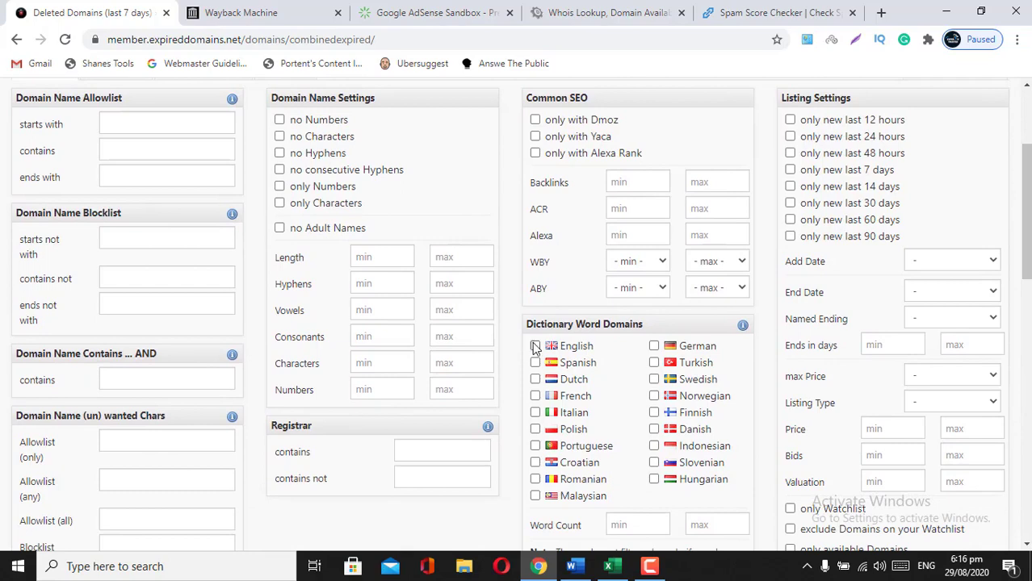
left_click(535, 345)
Restrict the listing to only available domains and set the domains per page to 100
left_click_drag(1027, 200, 1026, 253)
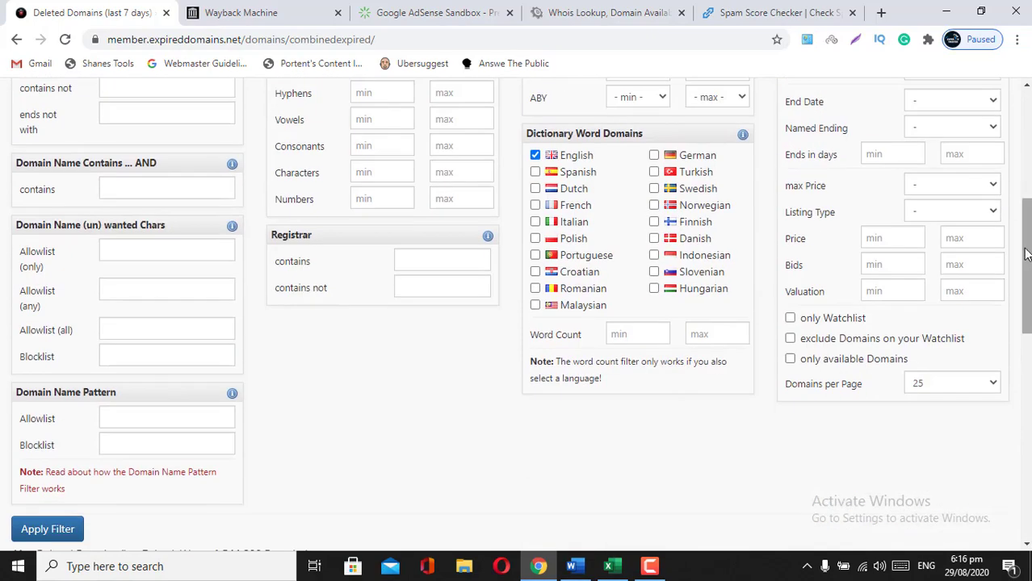
left_click(792, 361)
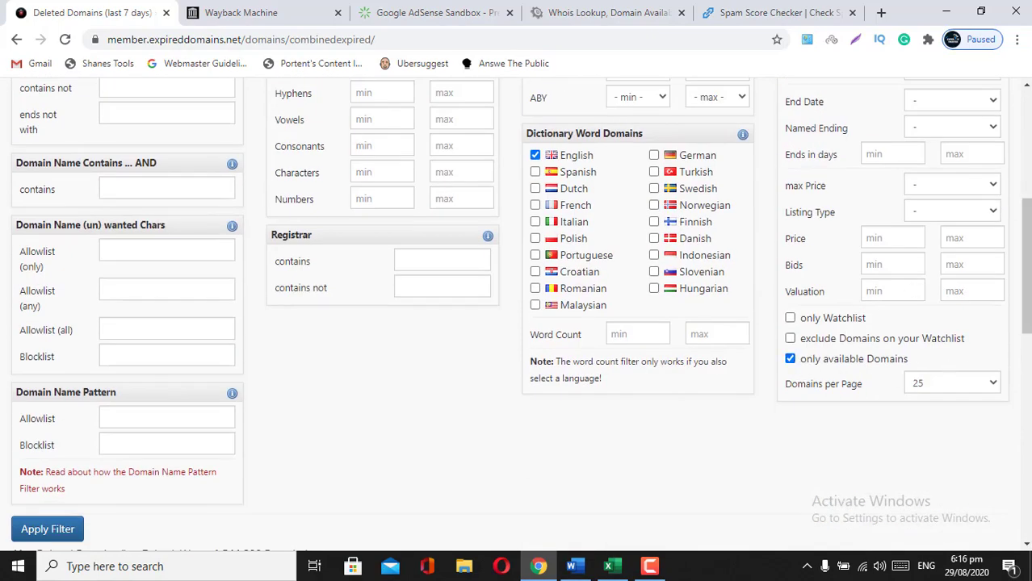
left_click(961, 385)
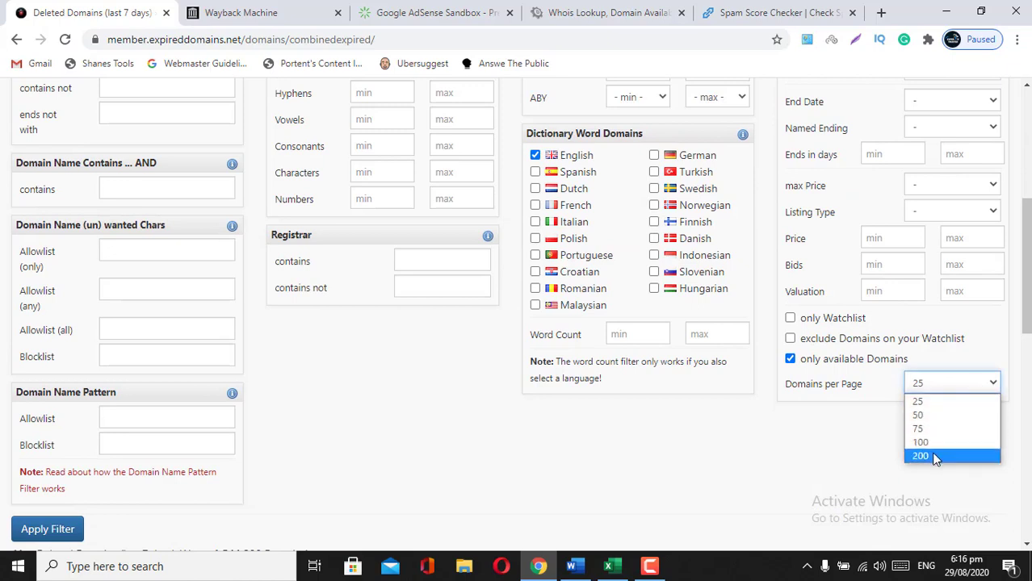
left_click(932, 453)
left_click(990, 386)
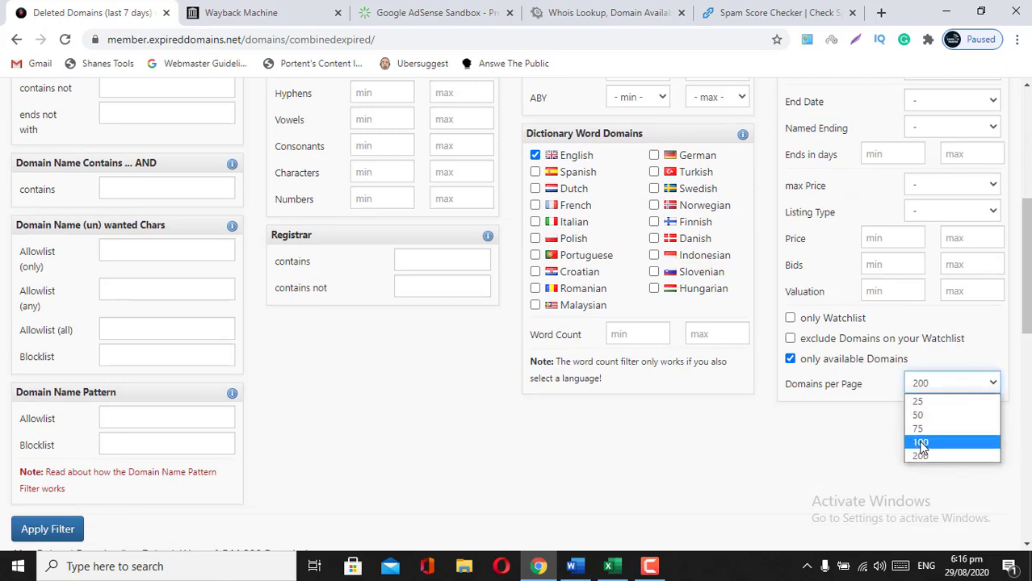
left_click(921, 442)
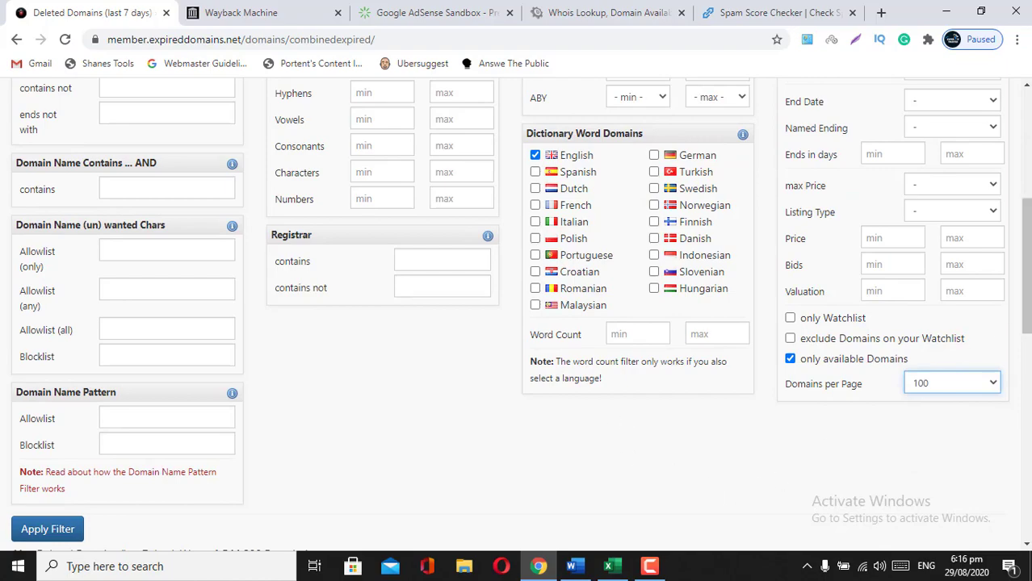
Switch to the Word guide and add a "25>100" bullet below "Available Domains" in the Common section
scroll(39, 287, "up", 5)
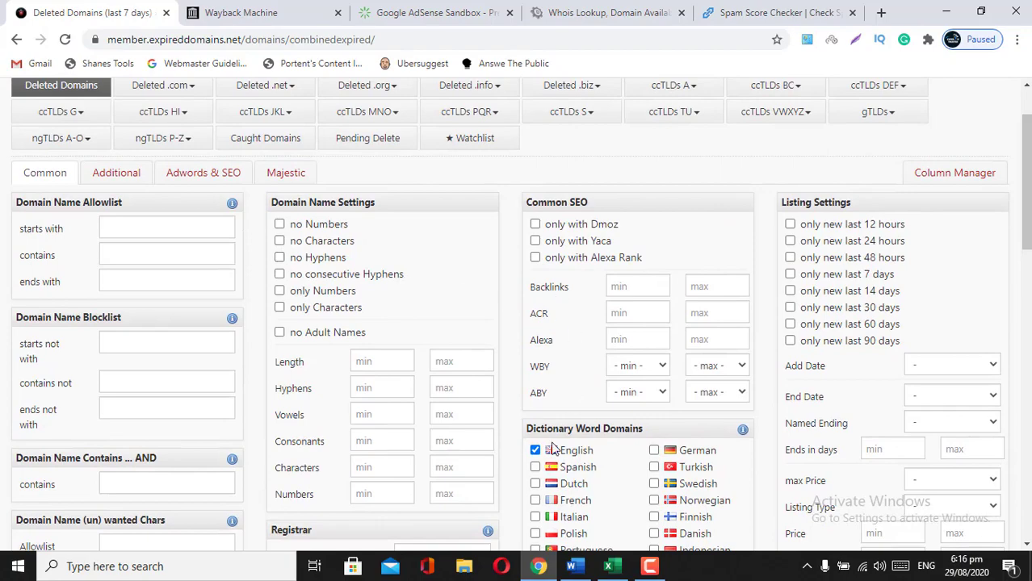
scroll(1024, 243, "down", 3)
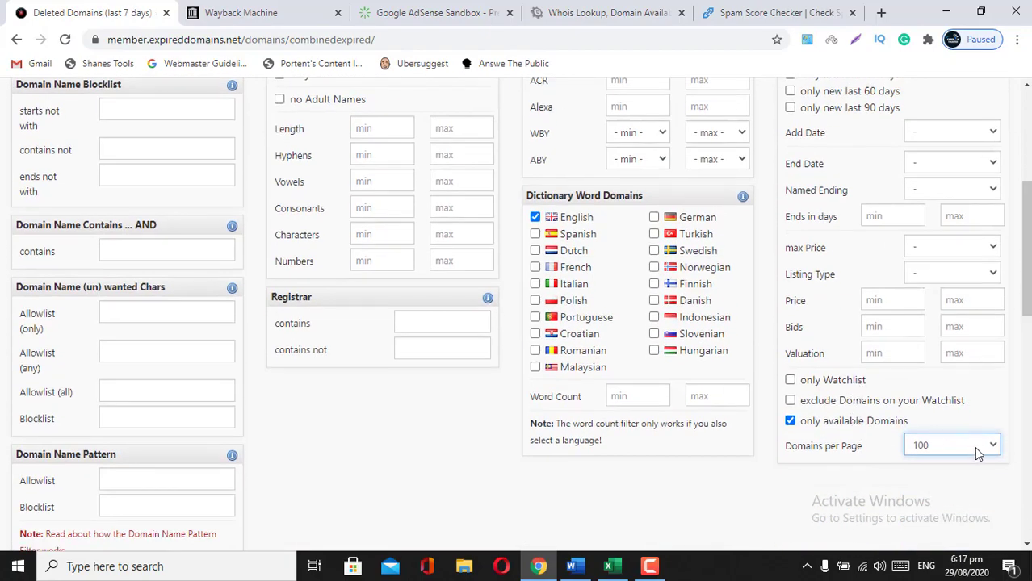
left_click(572, 566)
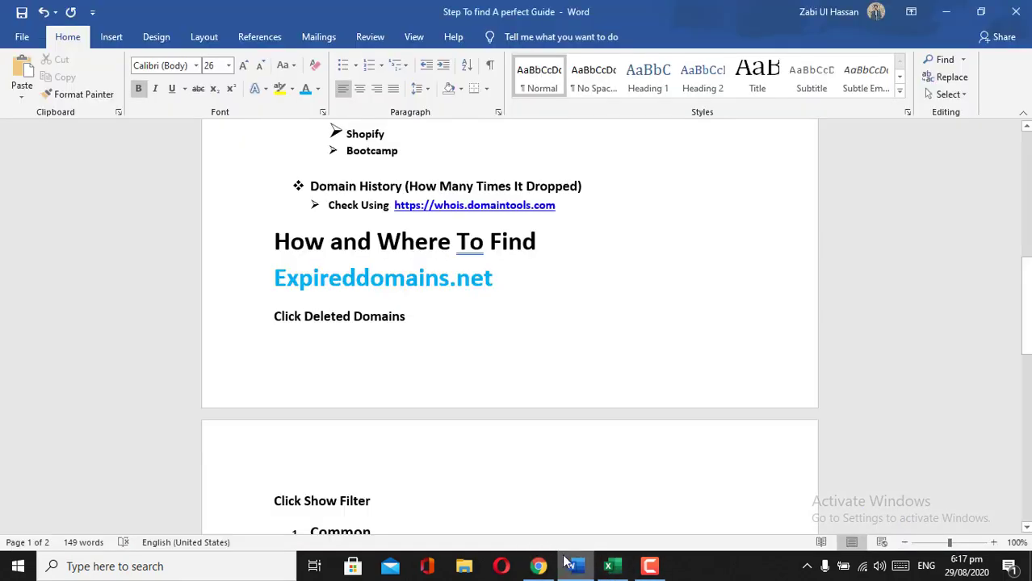
left_click_drag(1027, 276, 1026, 348)
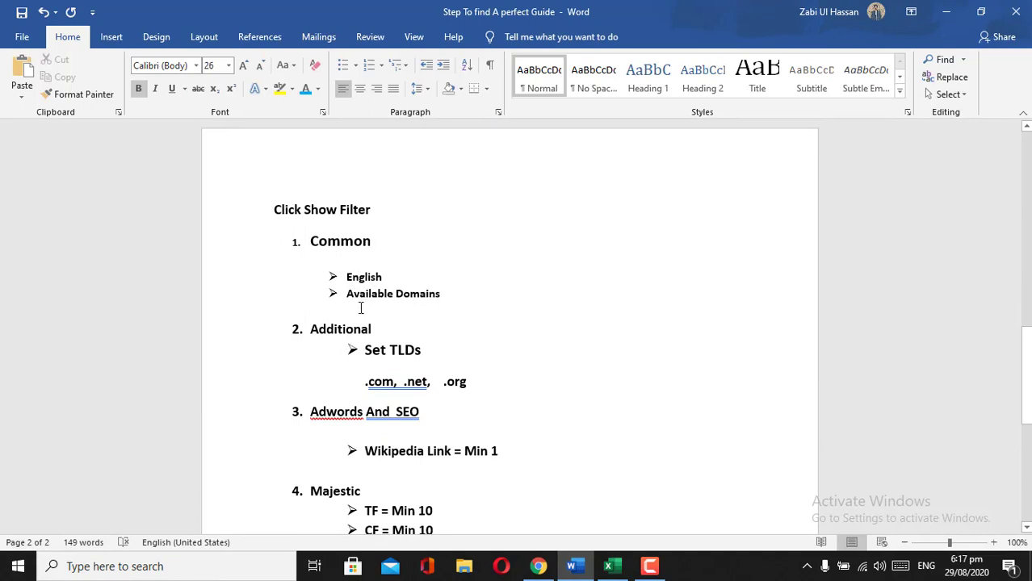
left_click(344, 309)
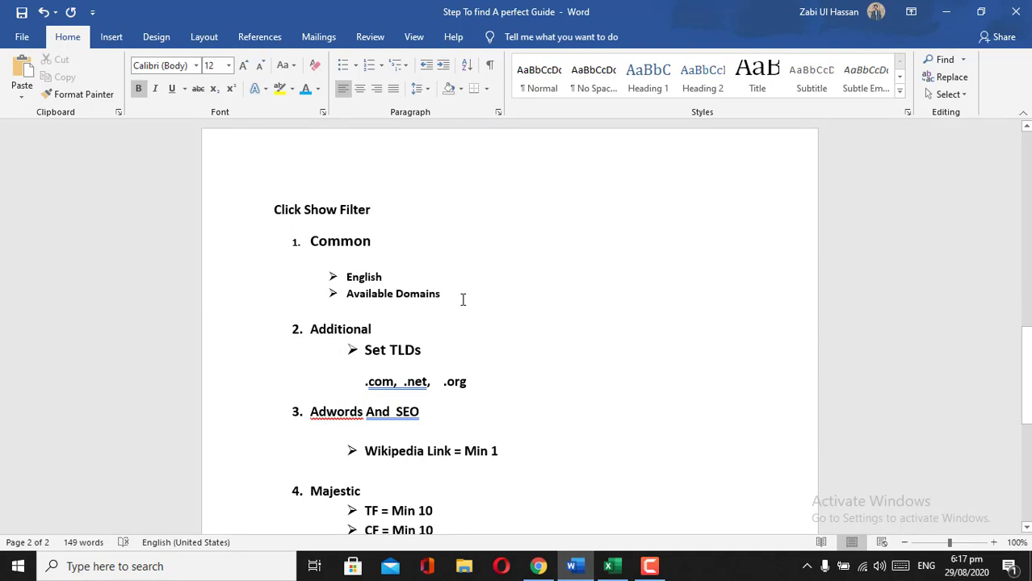
key("Up")
key("Return")
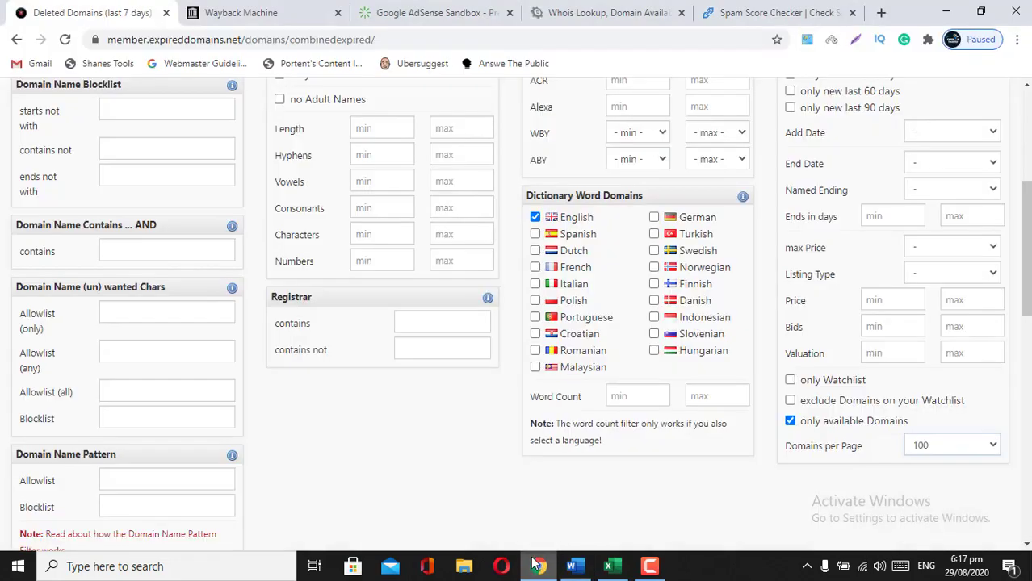
Return to ExpiredDomains.net in Chrome and limit the additional filters to the com, net and org original gTLDs
left_click(538, 566)
scroll(973, 289, "up", 5)
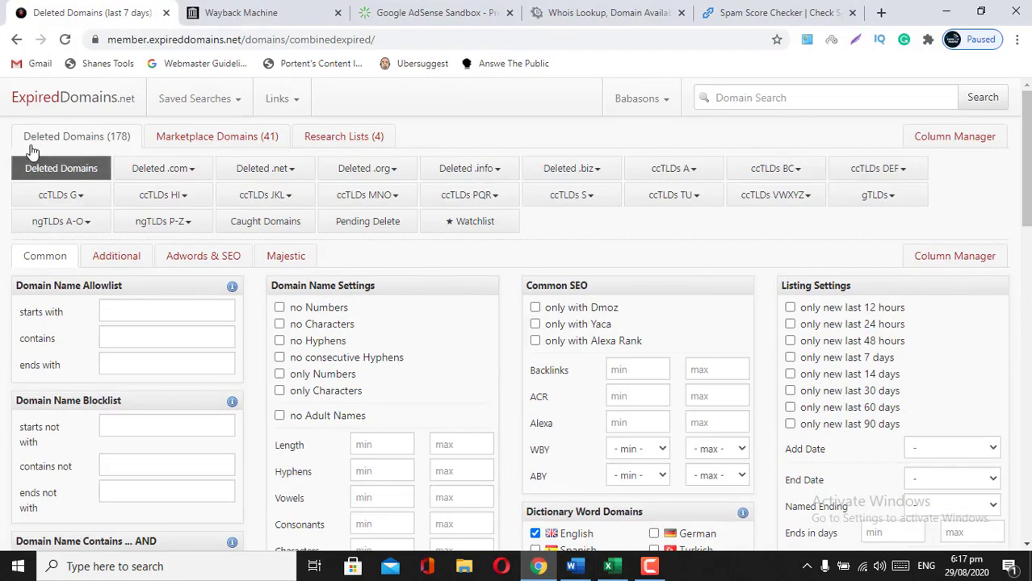
left_click(109, 263)
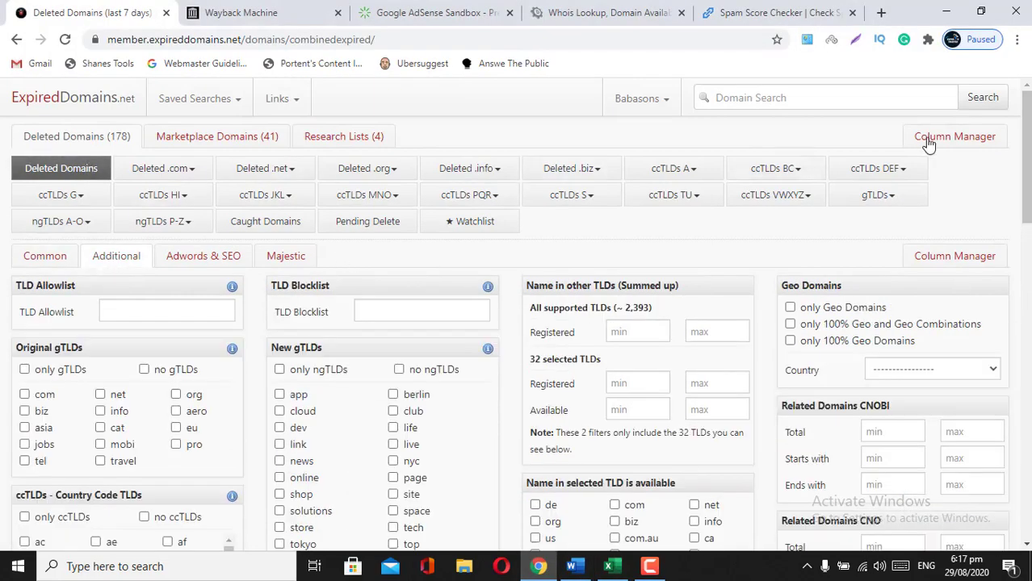
scroll(1017, 163, "down", 1)
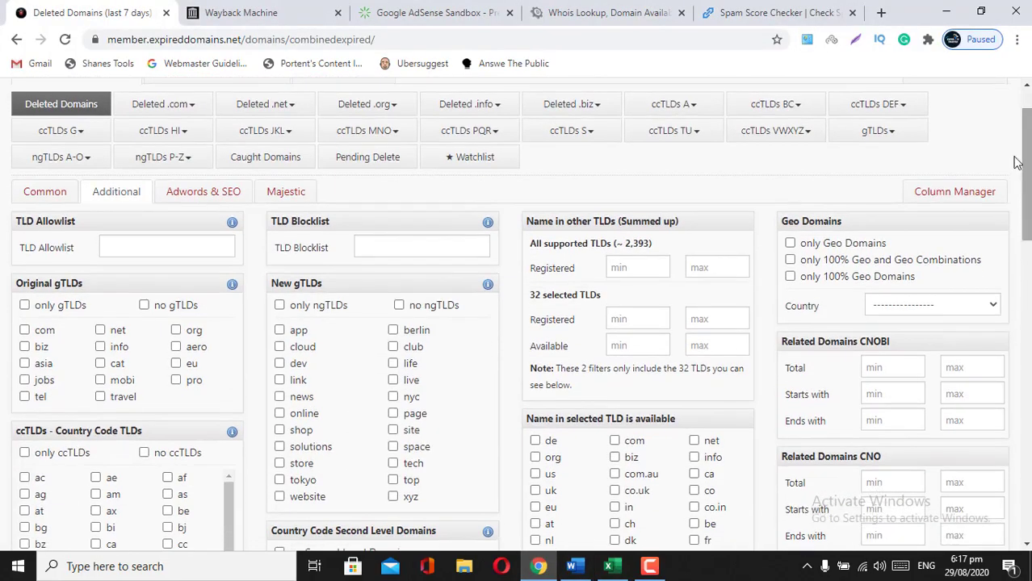
left_click(24, 330)
left_click(100, 330)
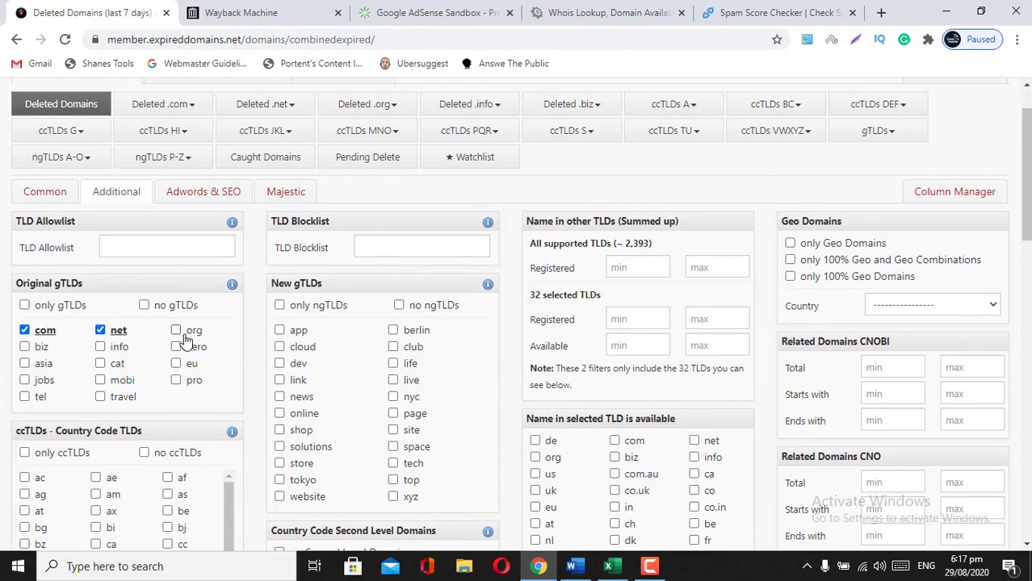
left_click(176, 330)
left_click_drag(1027, 174, 1027, 183)
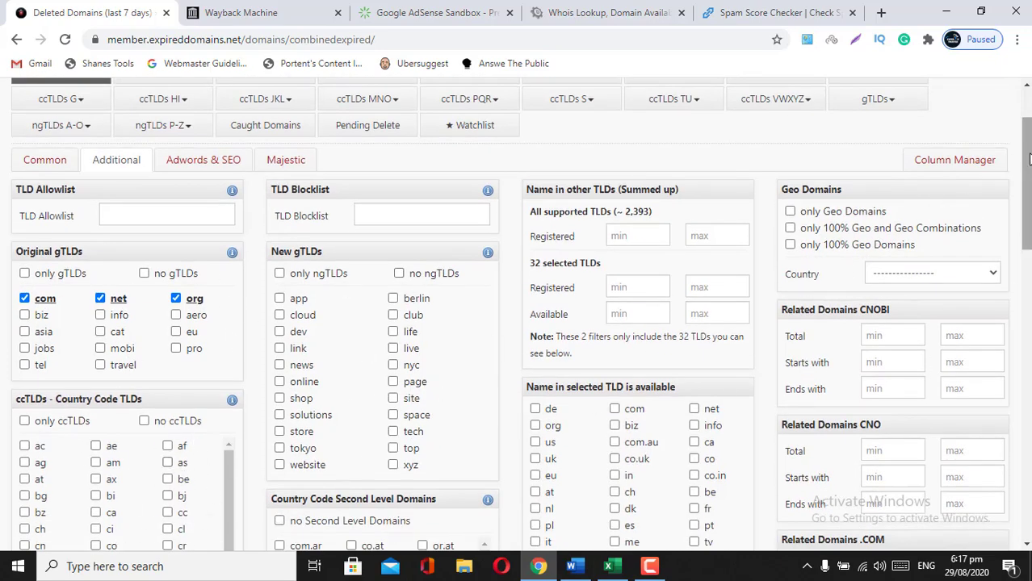
left_click_drag(1027, 184, 1028, 212)
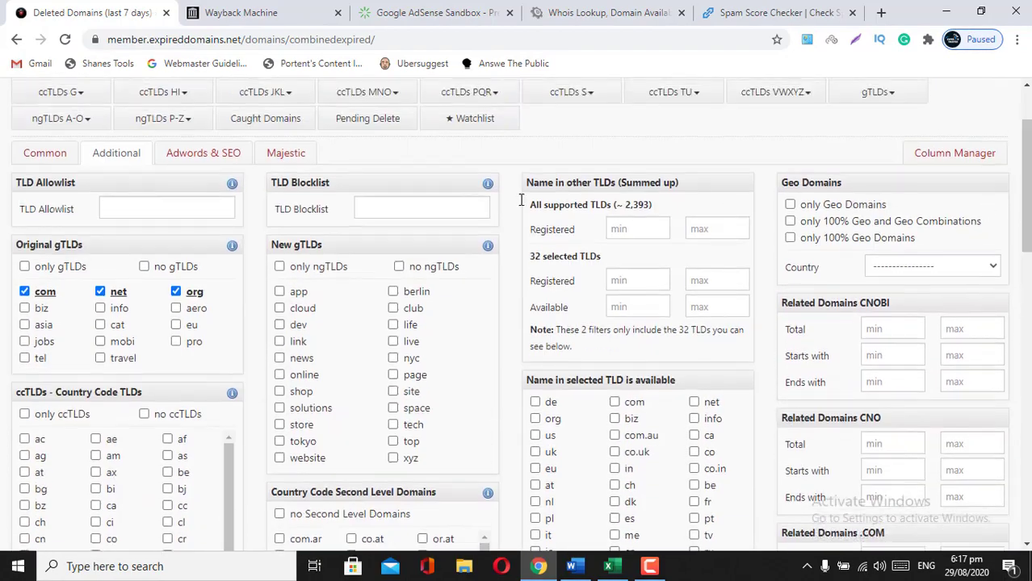
Set the minimum number of Wikipedia links to 1 in the Adwords & SEO filters
left_click(204, 155)
left_click(637, 210)
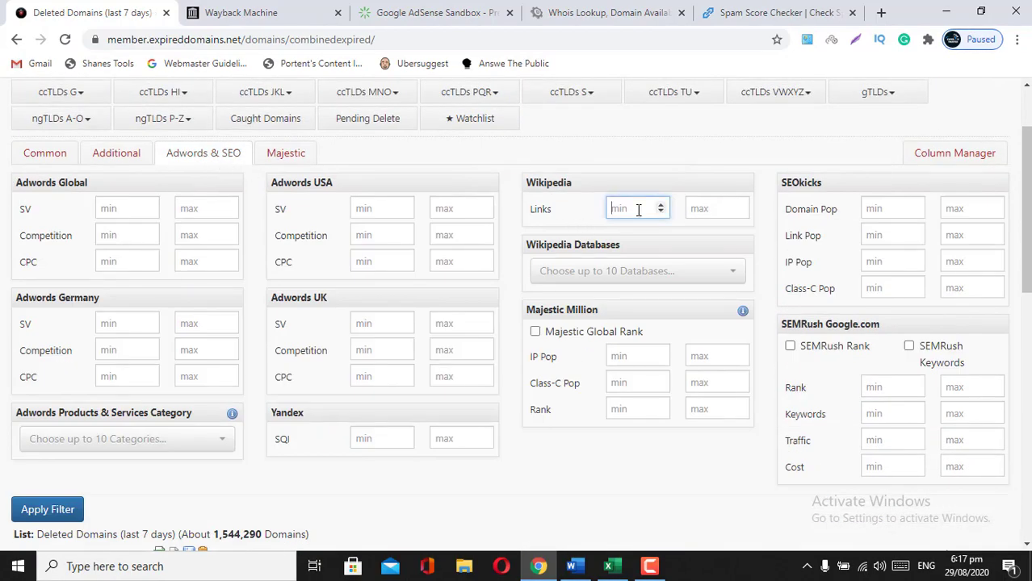
type("1")
Check the Majestic values in the Word guide, set minimum Citation Flow and Trust Flow to 10 in Chrome, and apply the filter
left_click(571, 565)
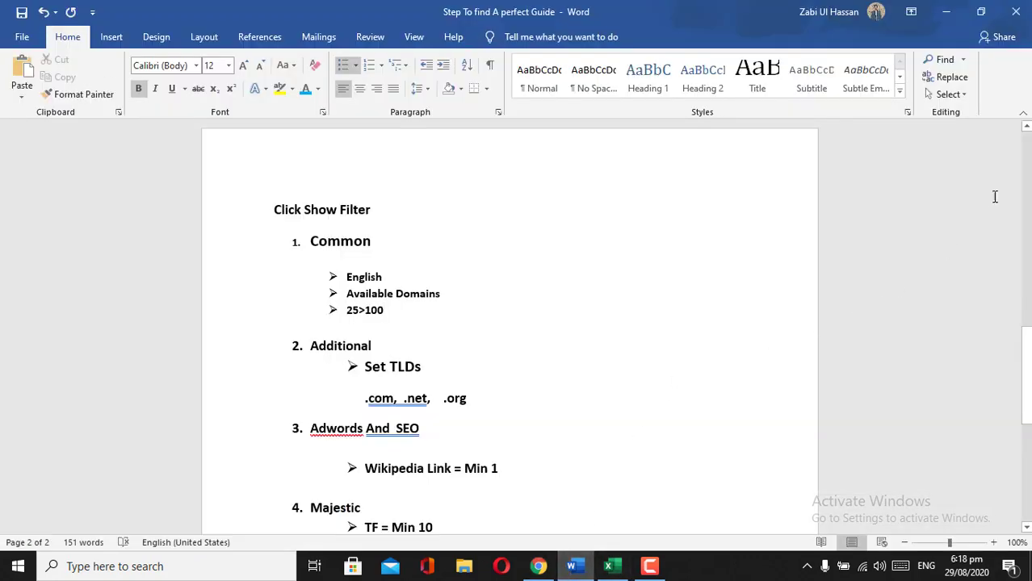
scroll(382, 311, "down", 1)
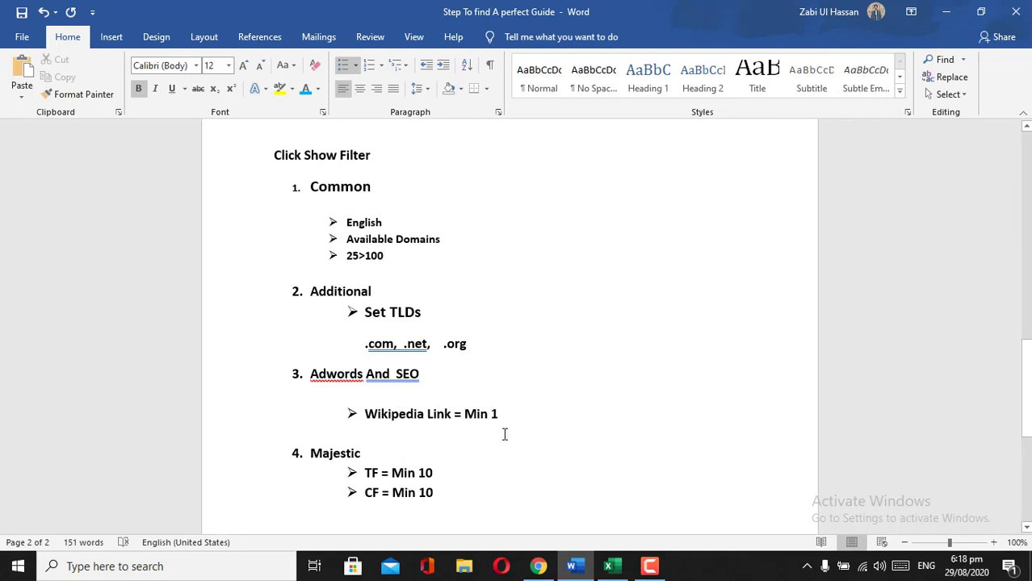
left_click(537, 566)
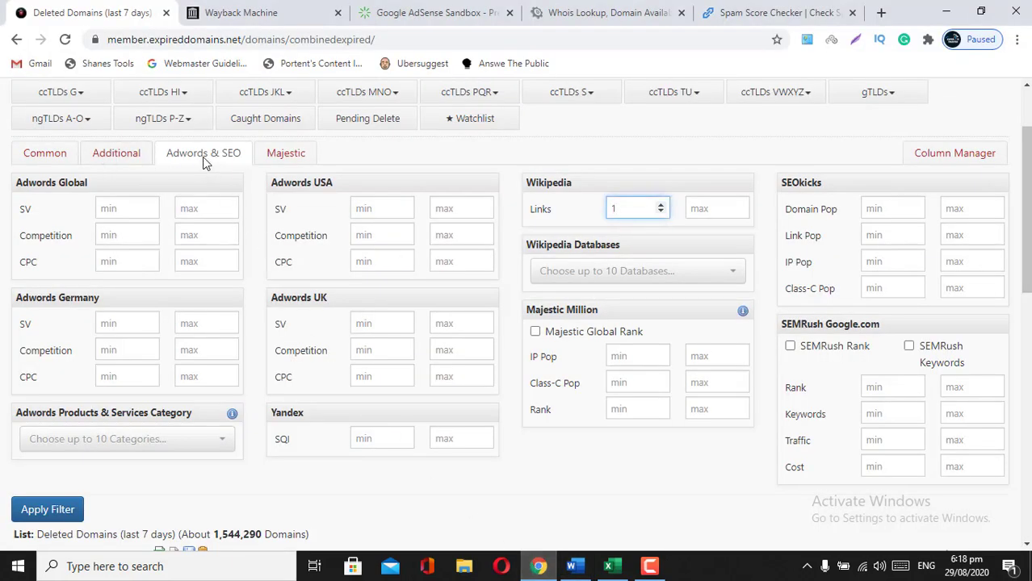
left_click(293, 155)
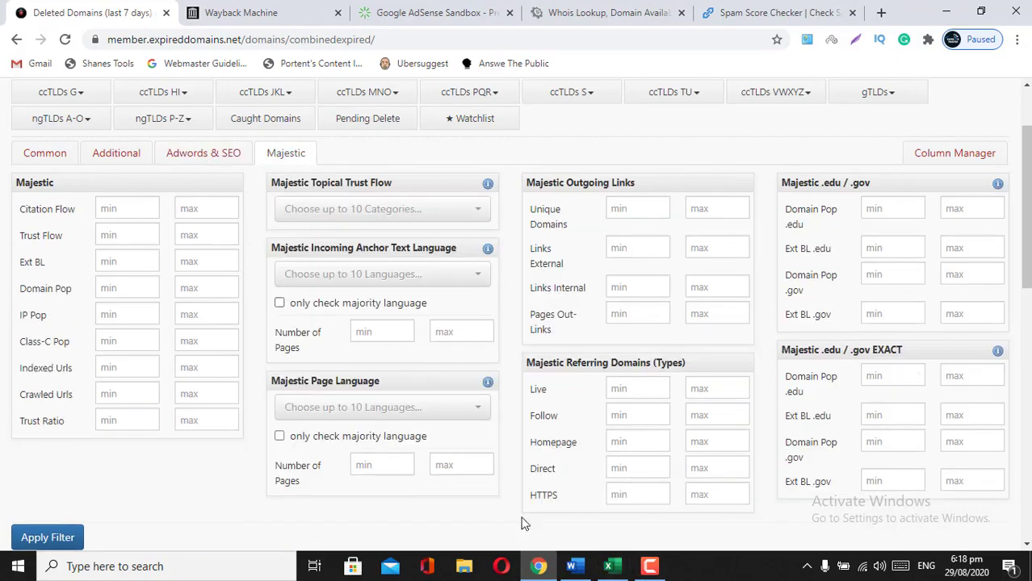
left_click(127, 212)
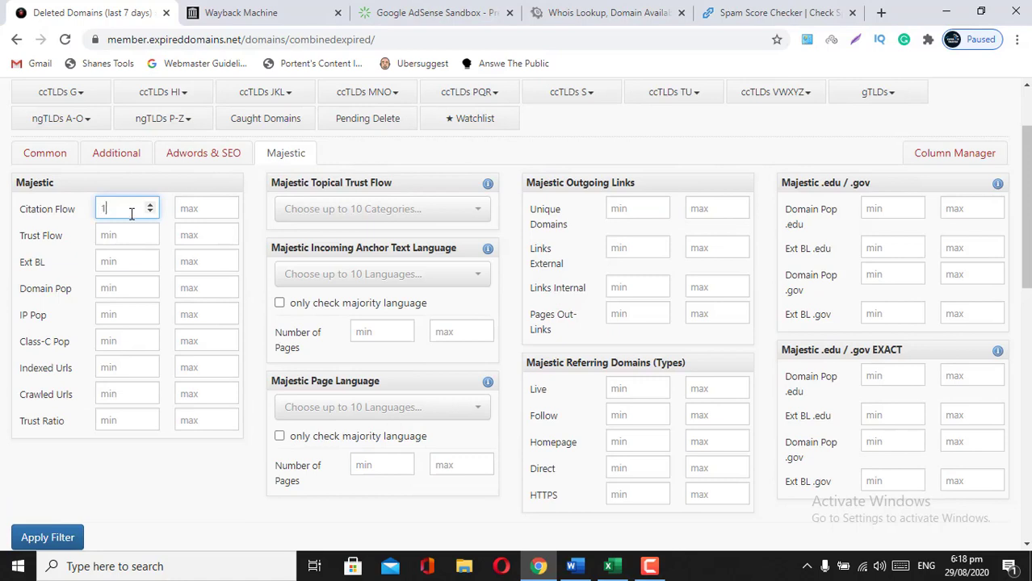
type("10")
left_click(117, 238)
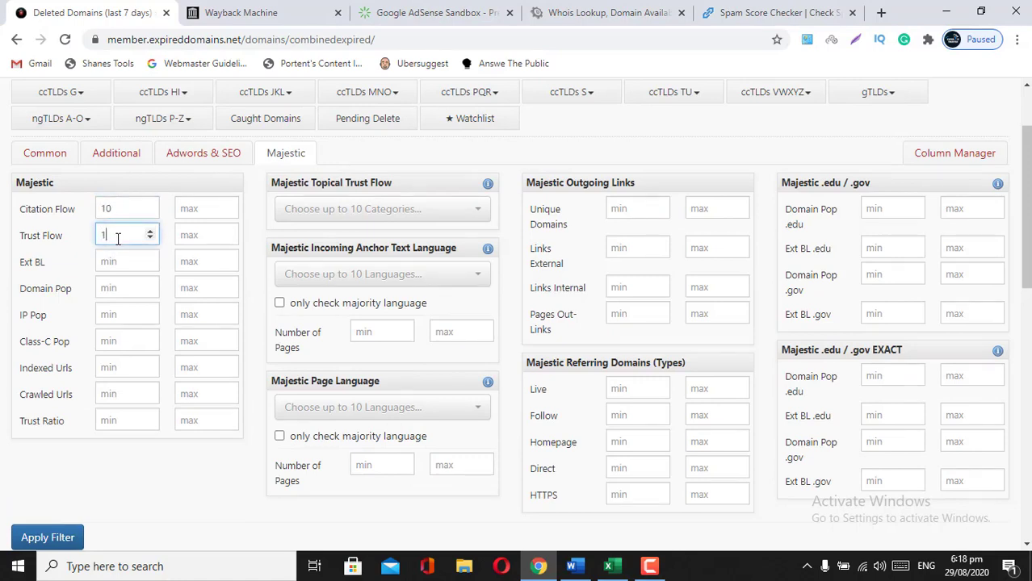
left_click(58, 537)
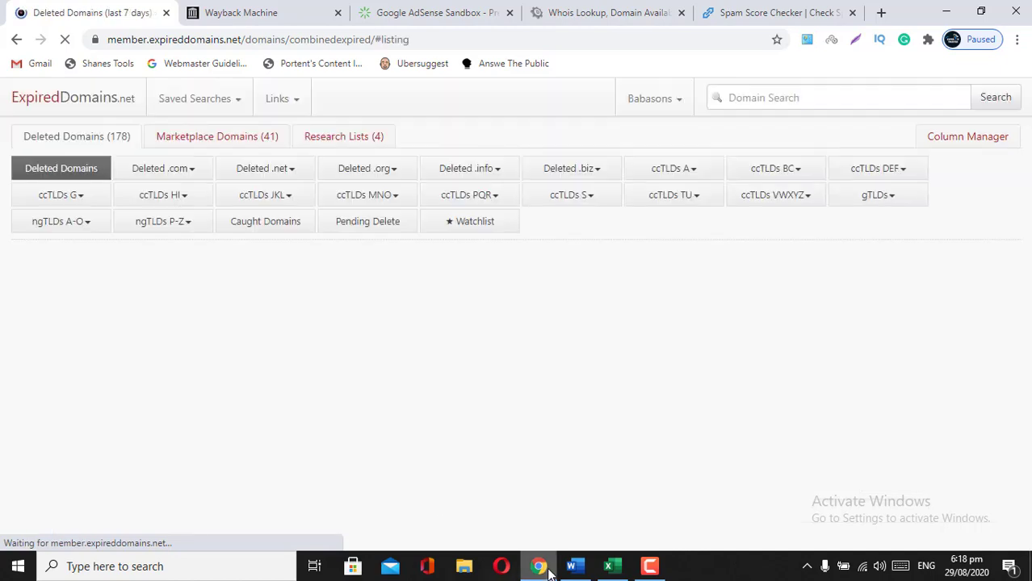
Switch to the Word guide and review its filter settings from Common to Majestic and the Expireddomains.net section
left_click(572, 566)
mouse_move(1024, 352)
left_mouse_down()
mouse_move(1025, 384)
mouse_move(1024, 337)
left_mouse_up()
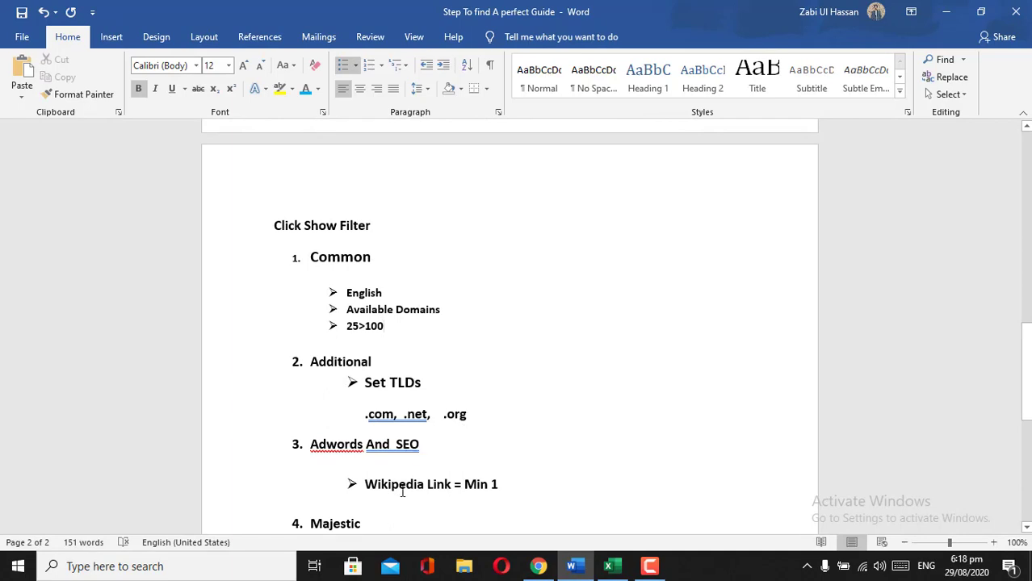
left_click_drag(1021, 377, 1021, 394)
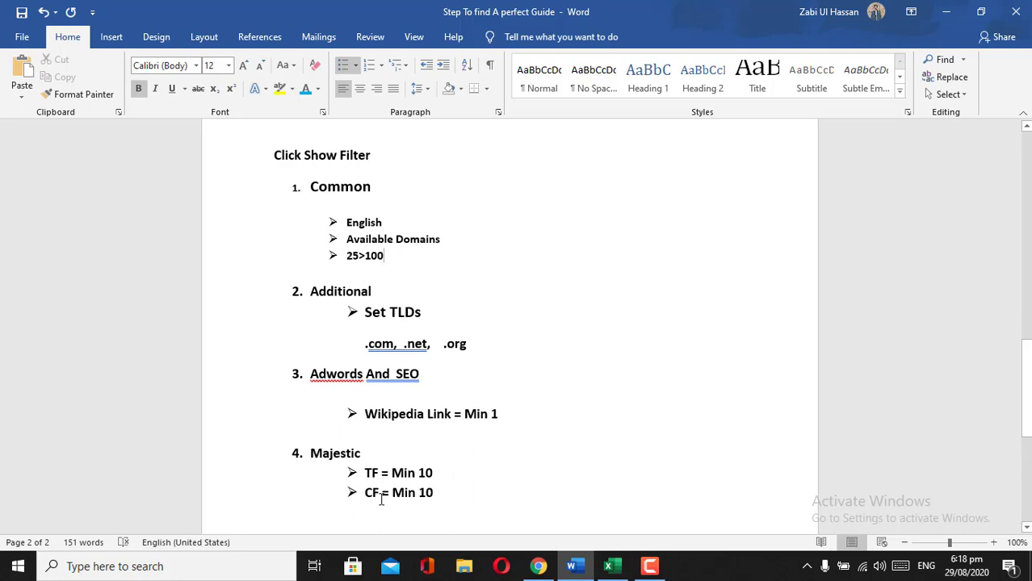
left_click_drag(1023, 385, 1024, 291)
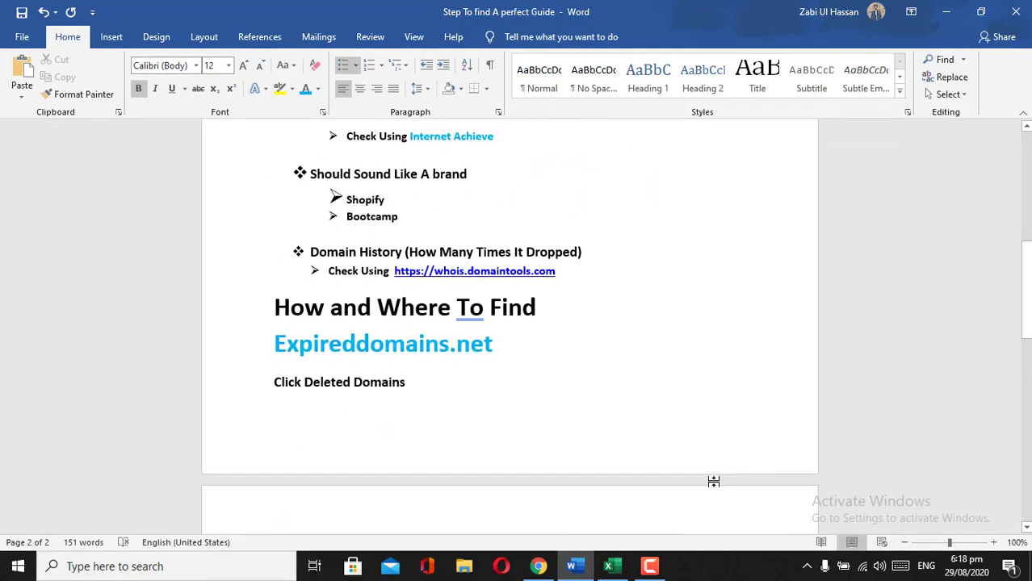
Switch to Chrome and look through the filtered deleted domains list on ExpiredDomains.net for names that sound like a brand
left_click(538, 567)
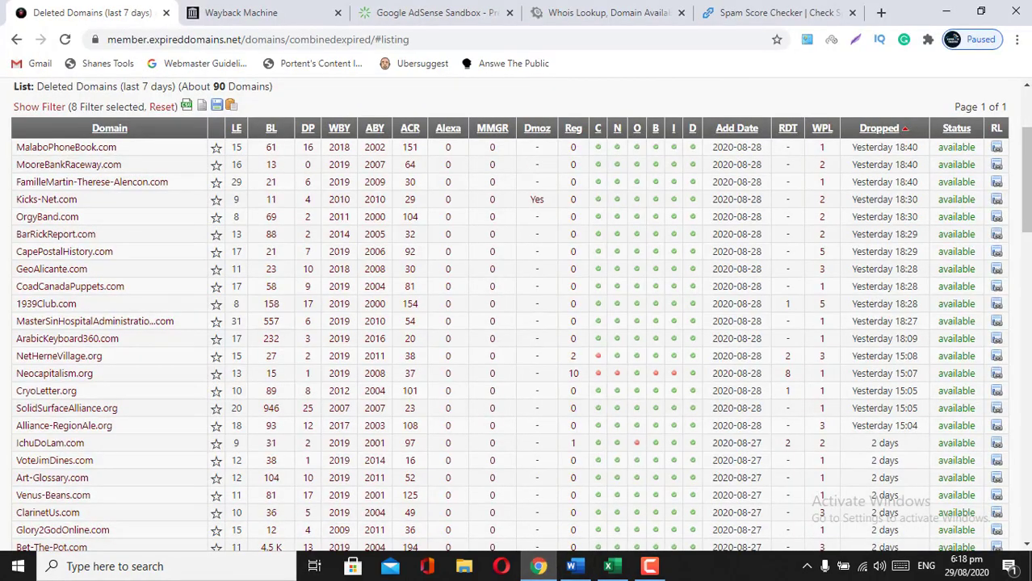
mouse_move(1025, 163)
left_mouse_down()
mouse_move(1027, 468)
mouse_move(1027, 170)
left_mouse_up()
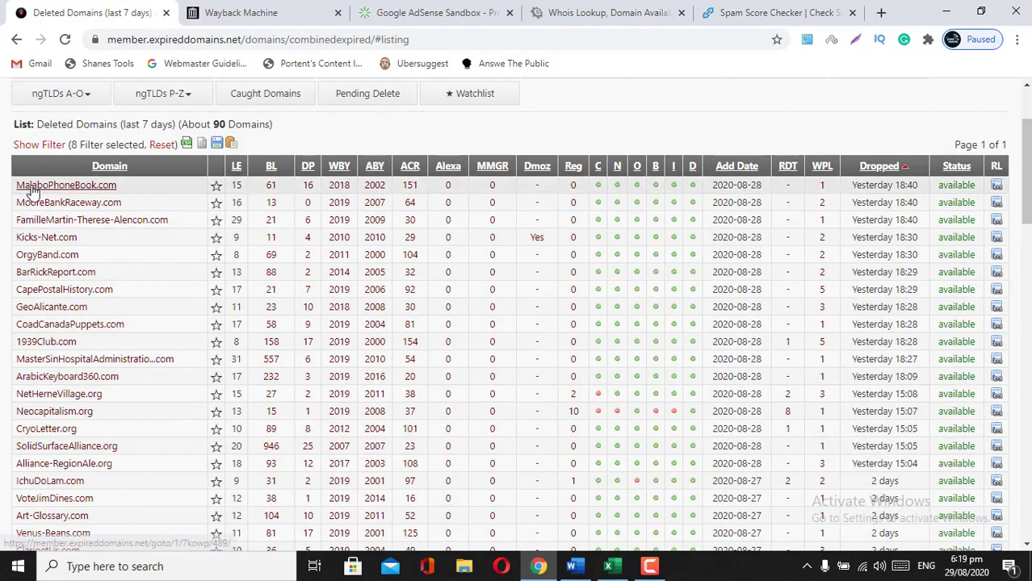
scroll(517, 323, "up", 2)
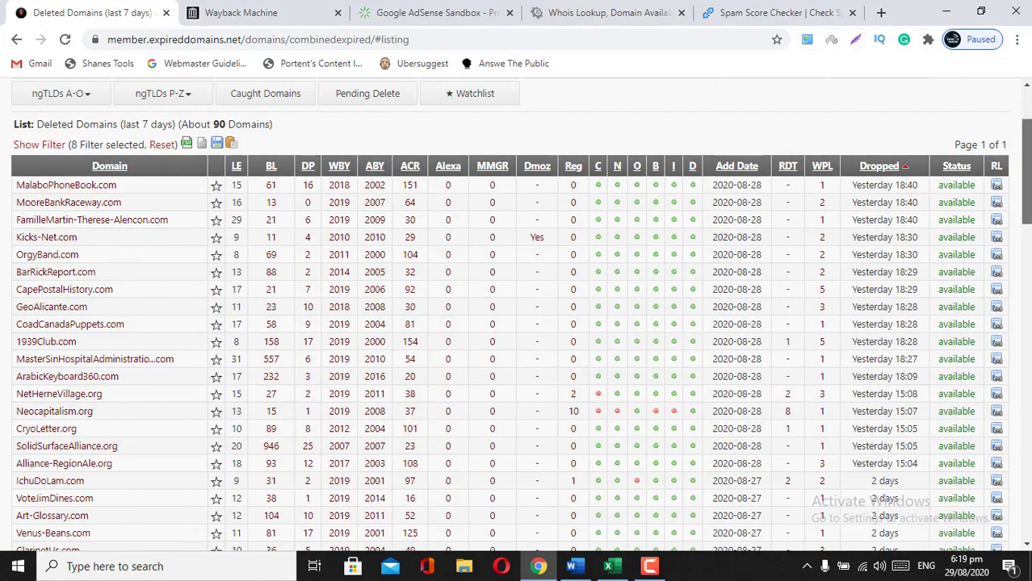
scroll(1030, 119, "down", 2)
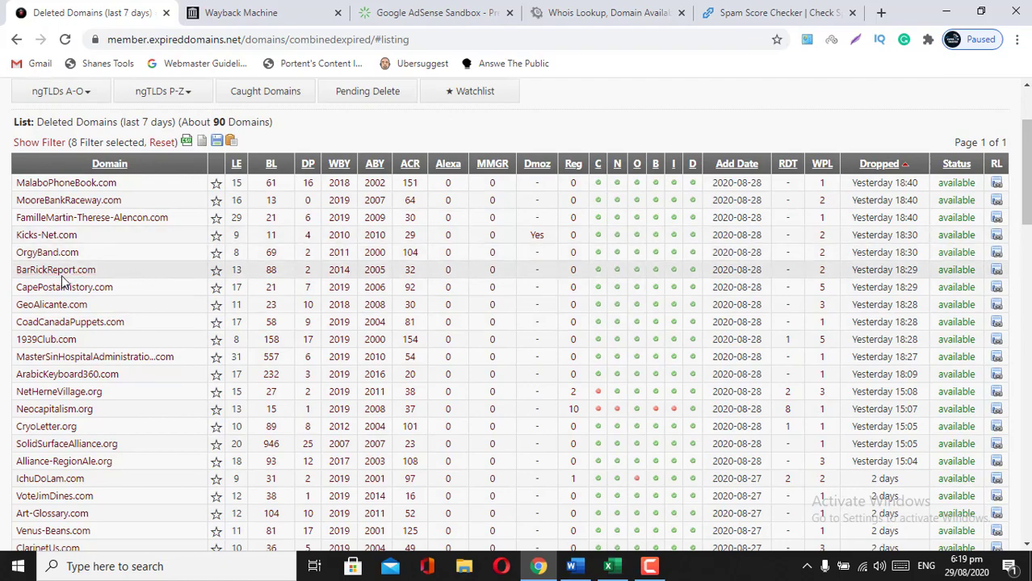
scroll(1025, 125, "up", 2)
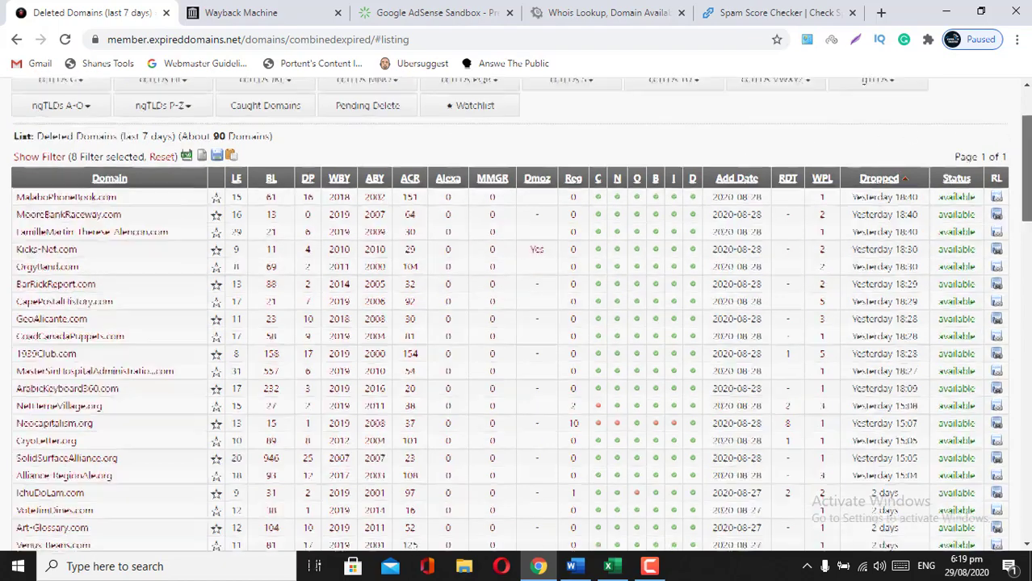
scroll(377, 250, "down", 1)
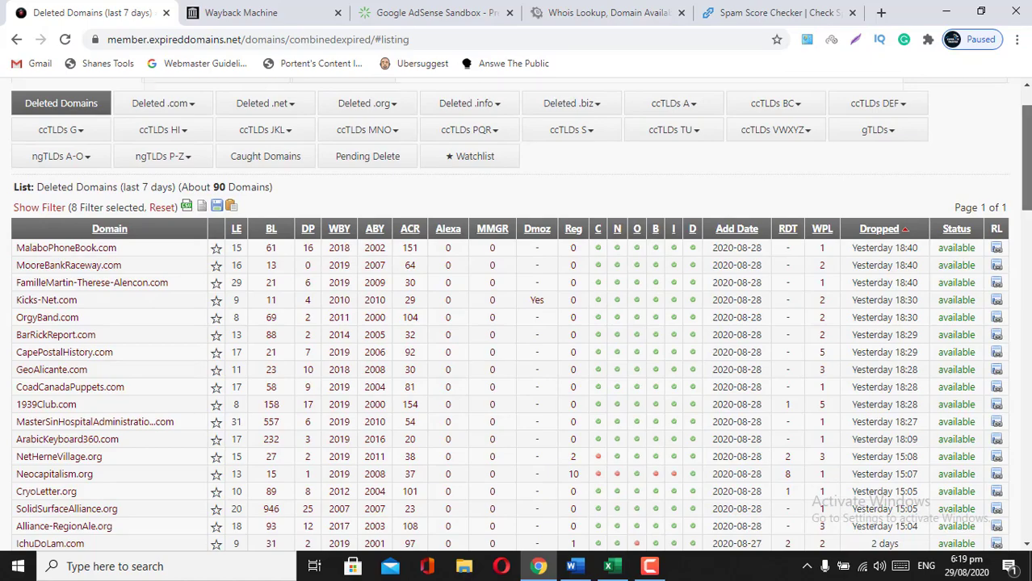
scroll(521, 321, "down", 3)
scroll(71, 129, "down", 2)
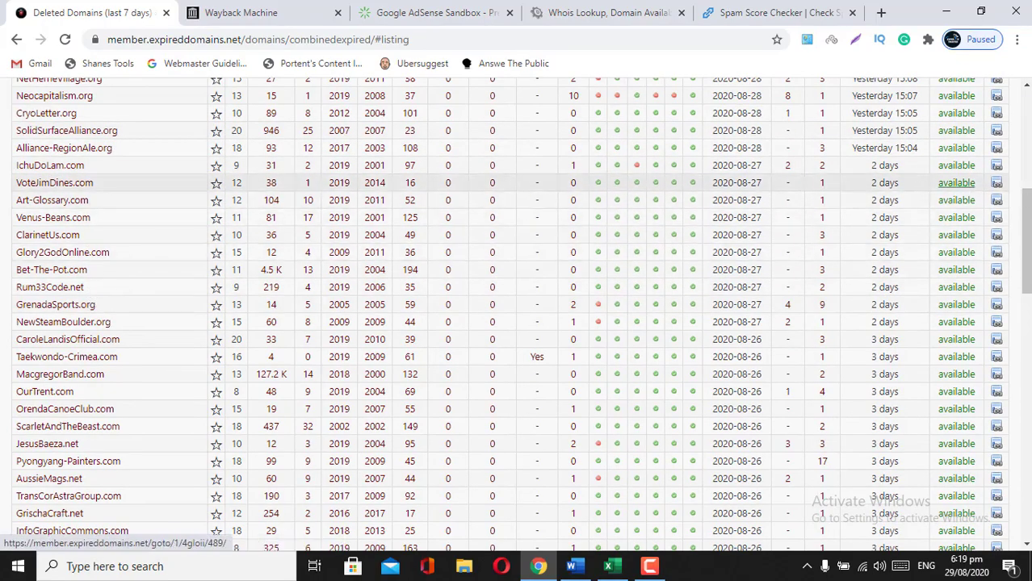
scroll(770, 199, "down", 2)
scroll(517, 314, "down", 4)
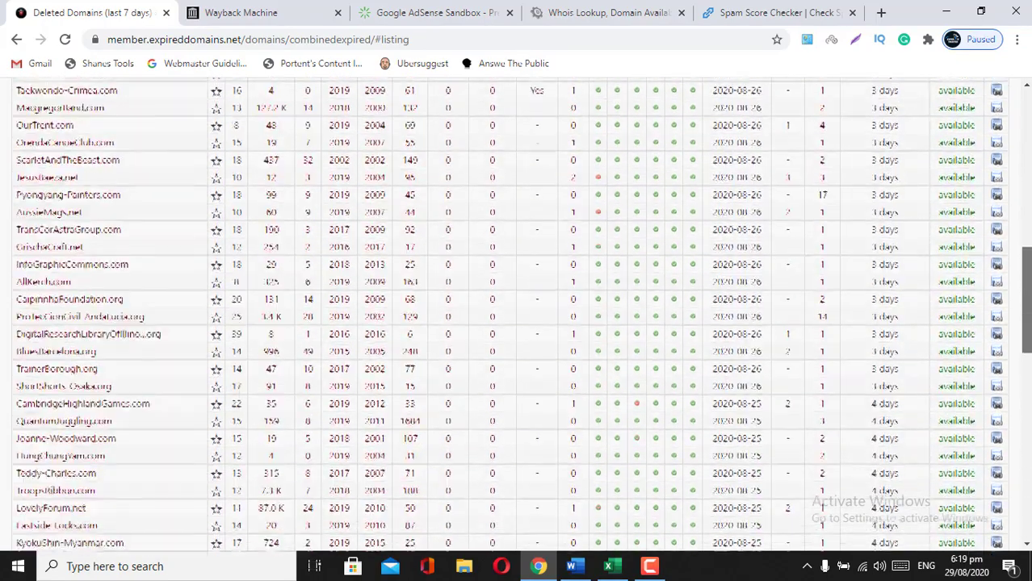
scroll(572, 331, "down", 2)
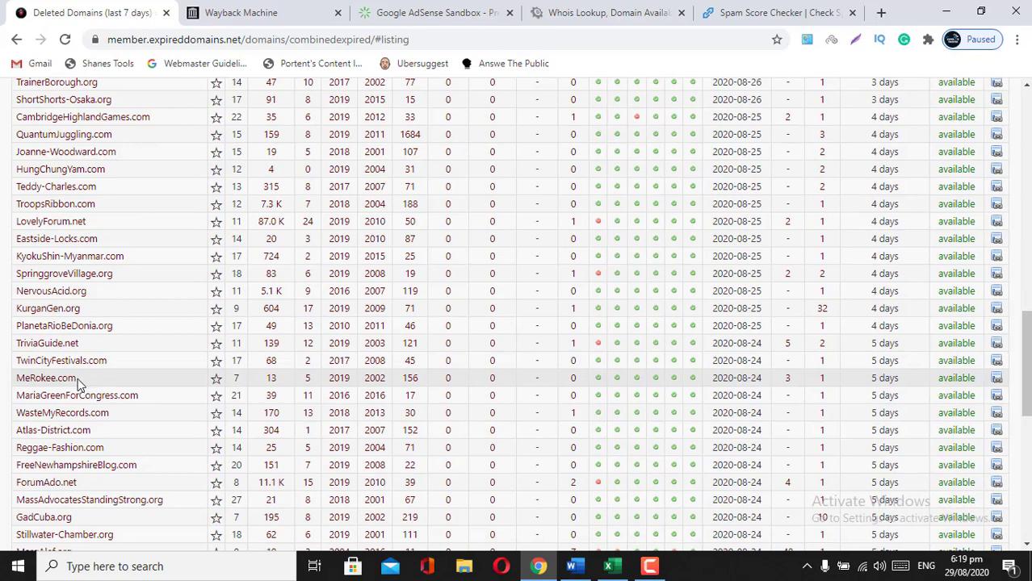
left_click_drag(79, 386, 19, 392)
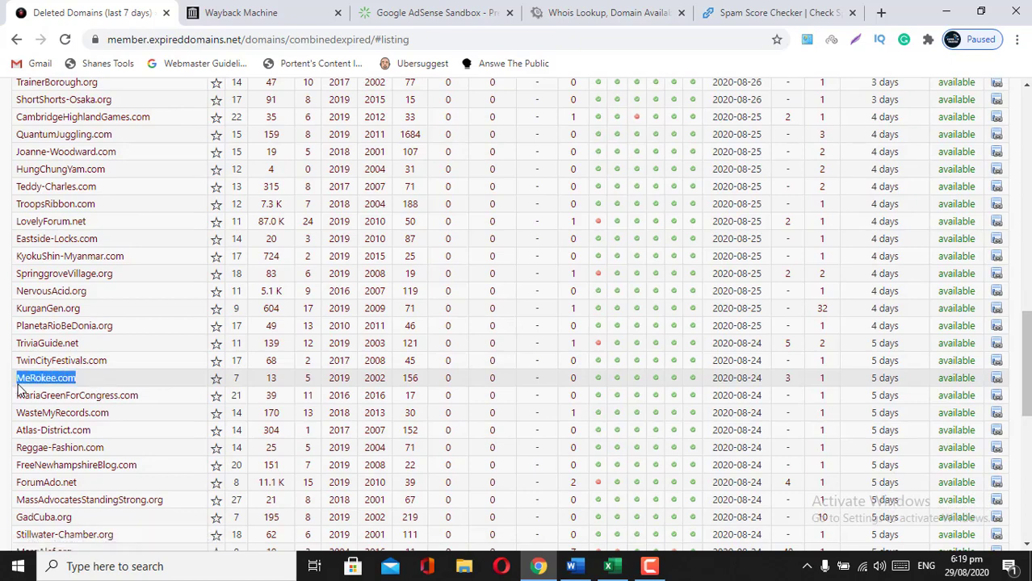
left_click(3, 336)
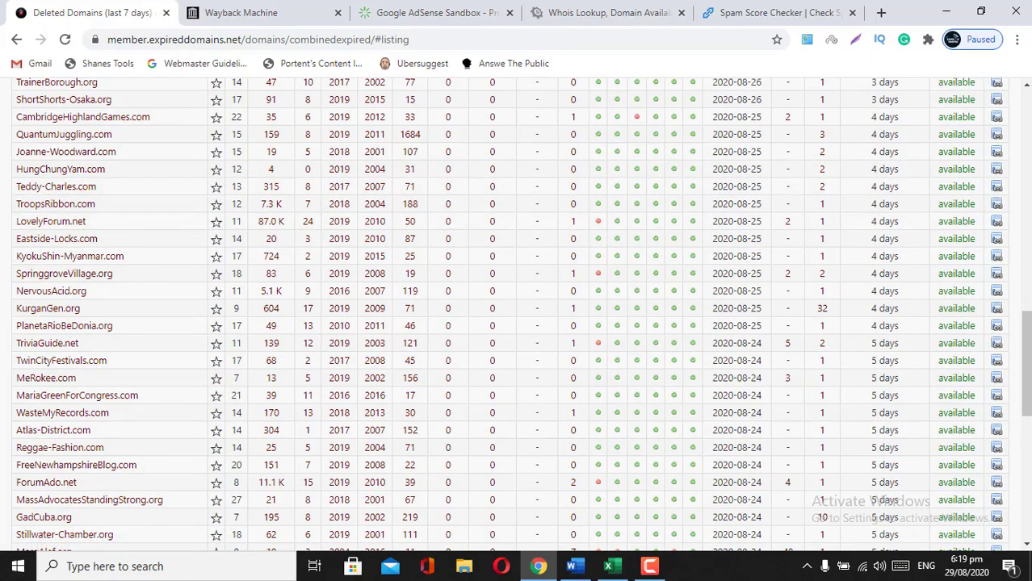
scroll(1025, 363, "down", 1)
scroll(1026, 374, "down", 2)
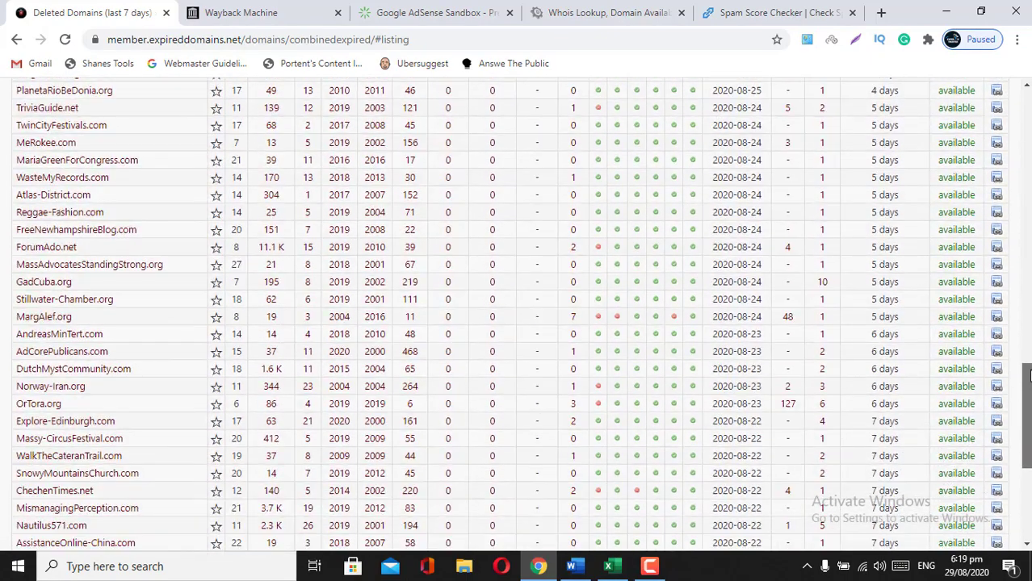
Copy the domain name OrgyBand.com from the deleted domains list
left_click_drag(1027, 374, 998, 140)
scroll(565, 162, "down", 1)
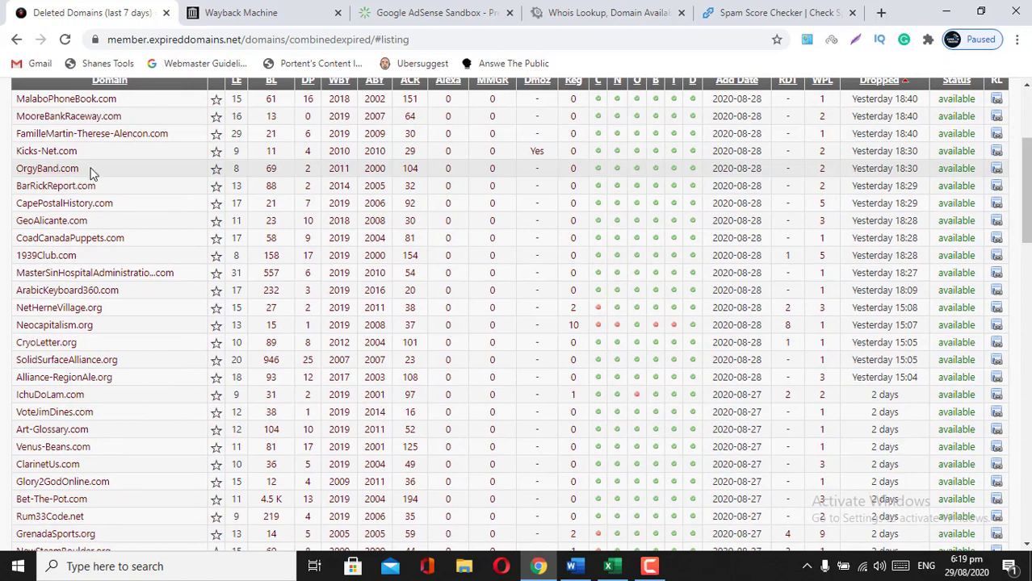
left_click_drag(90, 173, 19, 166)
key("ctrl+c")
right_click(33, 172)
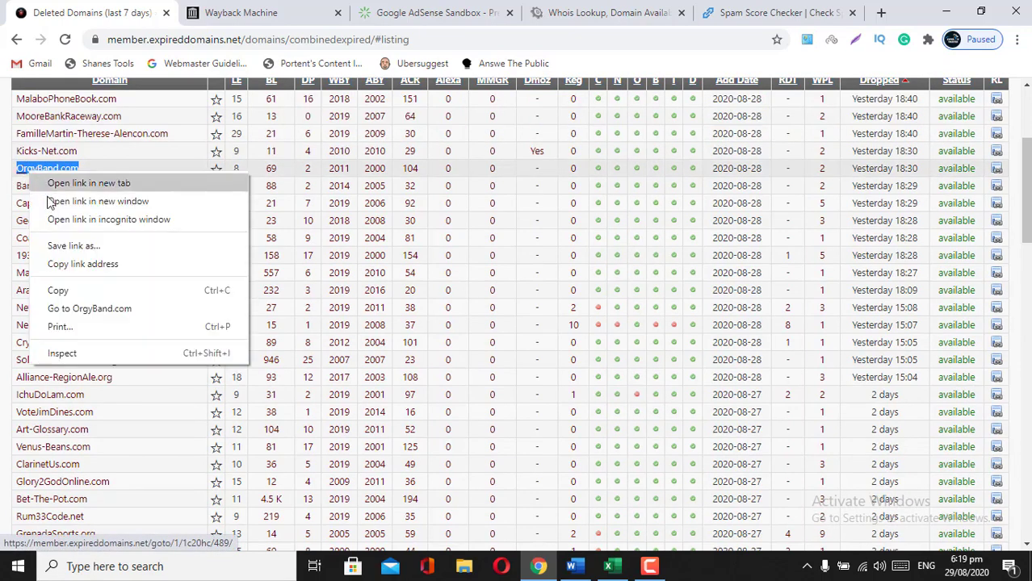
left_click(60, 290)
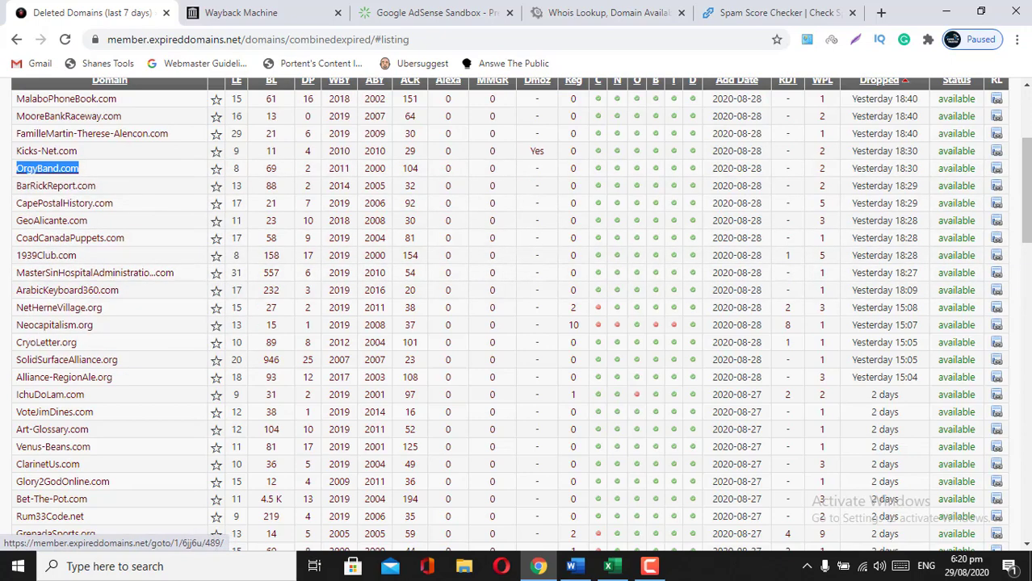
left_click(216, 99)
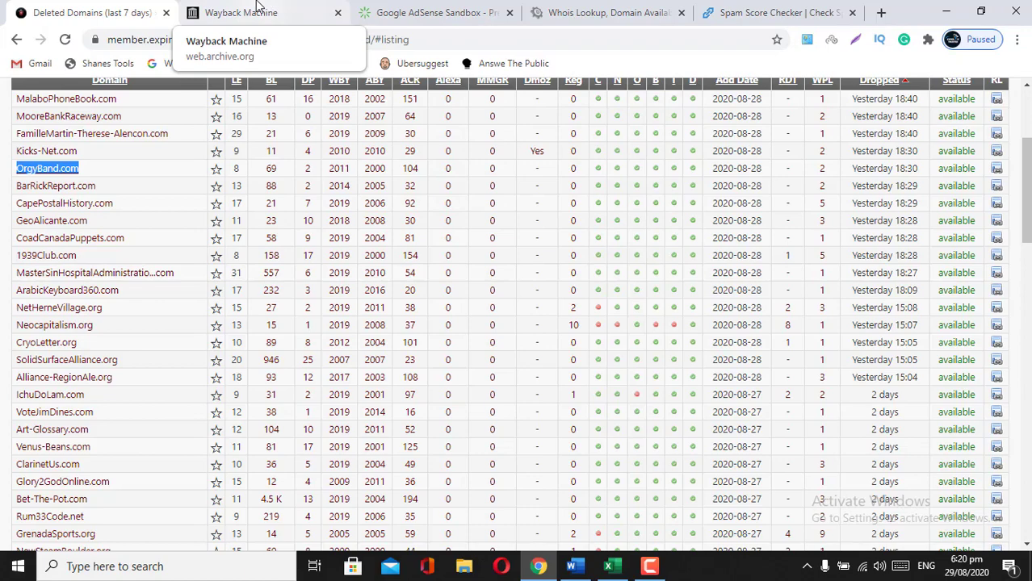
Search the Wayback Machine for OrgyBand.com in place of the previously entered domain
left_click(257, 12)
scroll(475, 230, "up", 3)
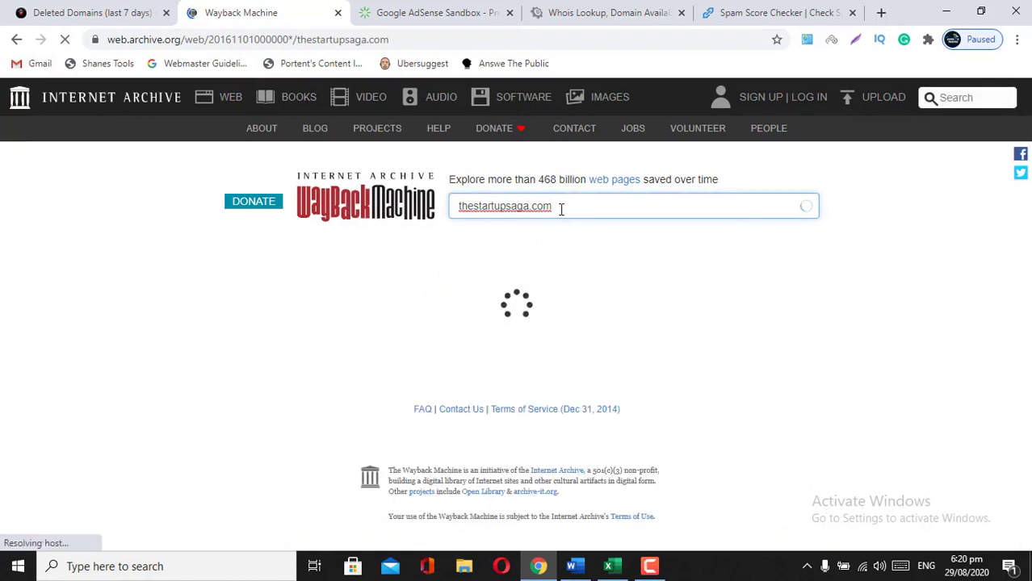
left_click_drag(563, 208, 376, 216)
key("BackSpace")
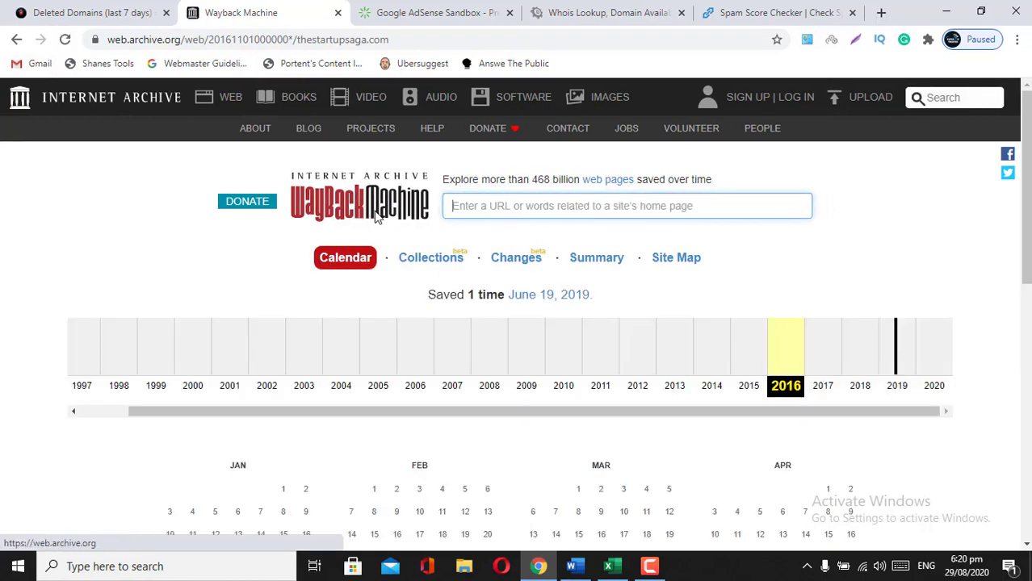
key("ctrl+v")
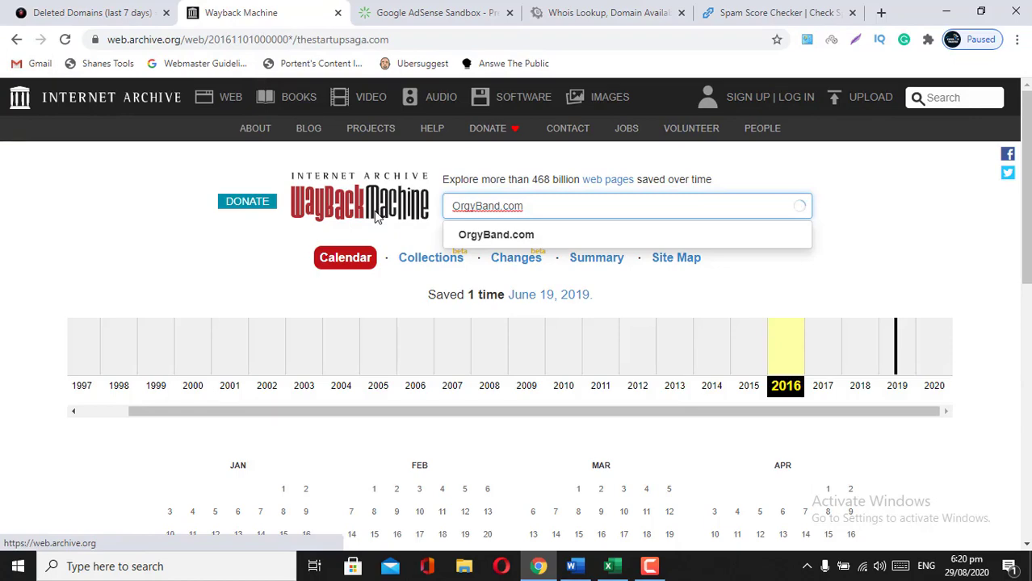
key("Return")
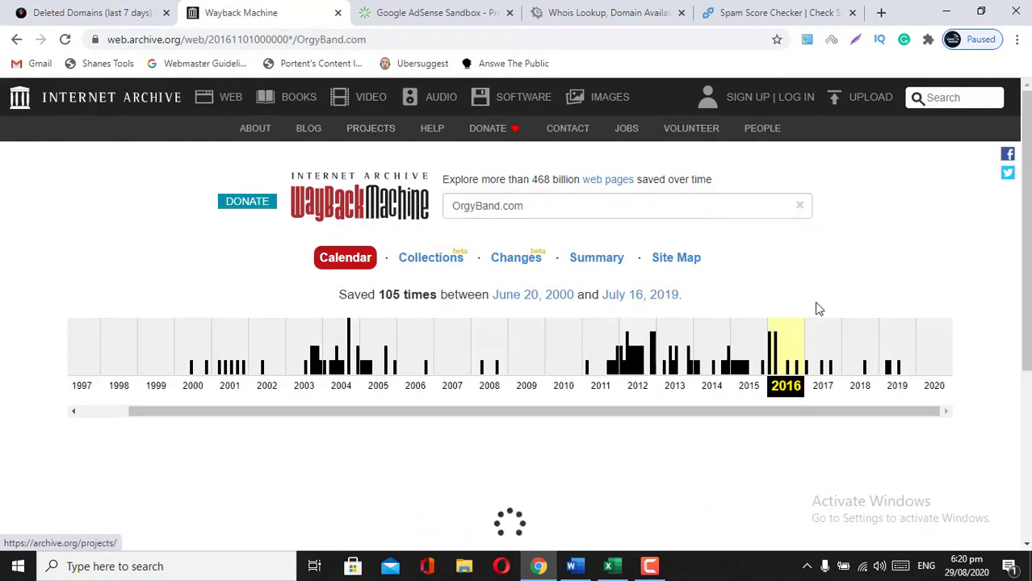
Check the archived OrgyBand.com snapshots from January 14, 2016 and July 29, 2016
left_click_drag(1027, 172, 1027, 311)
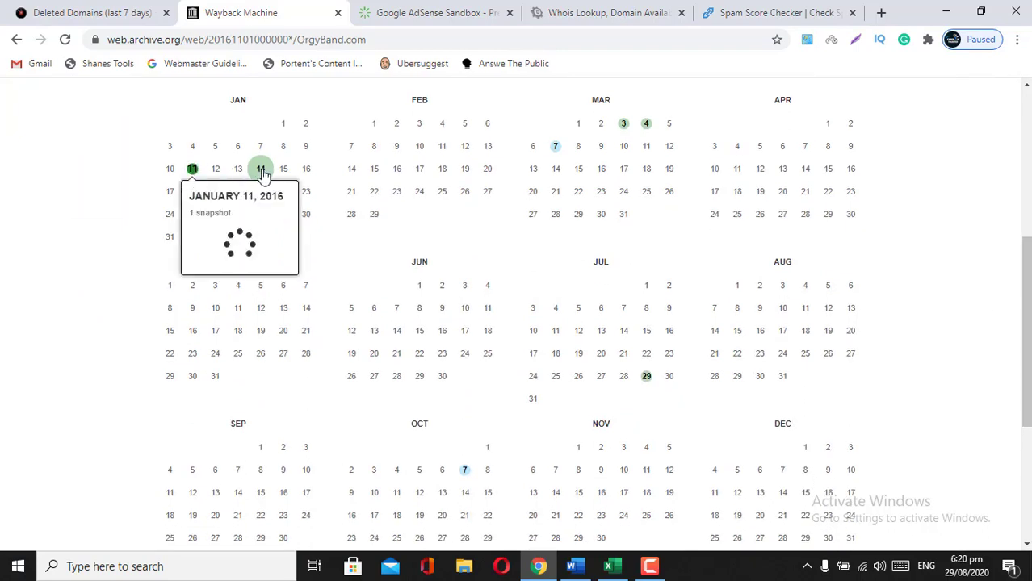
mouse_move(260, 171)
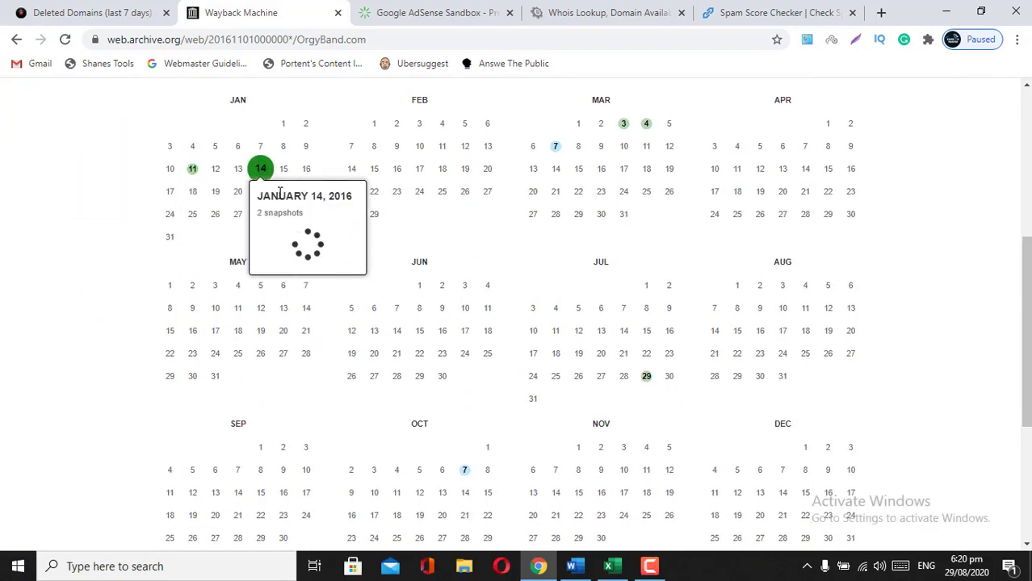
left_click(284, 232)
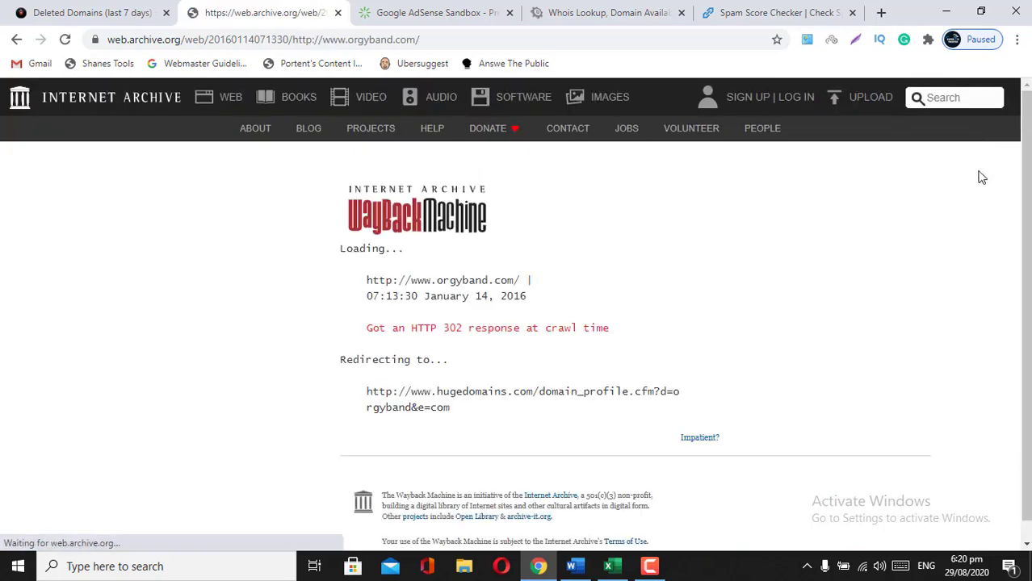
left_click(15, 40)
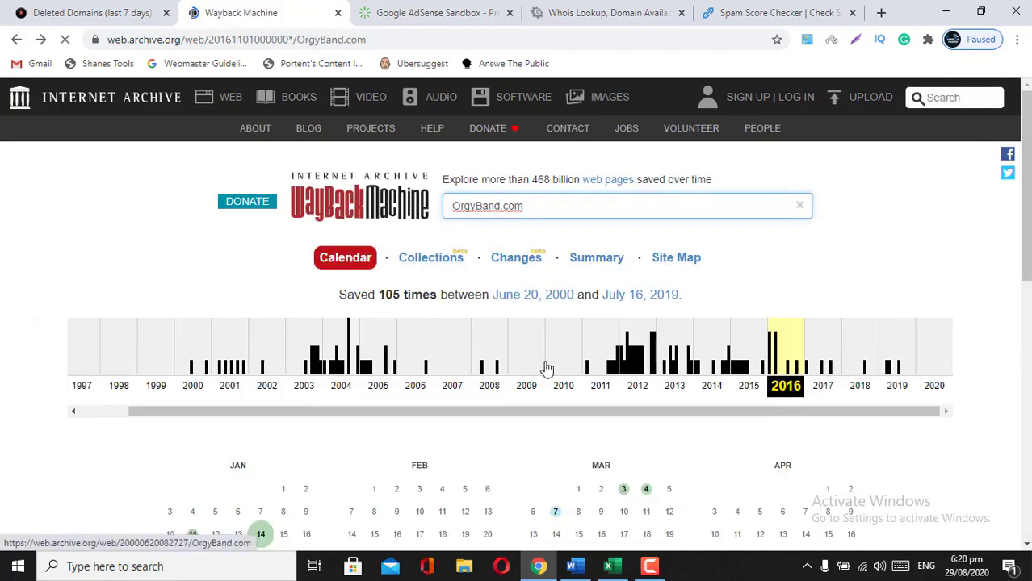
scroll(545, 369, "down", 5)
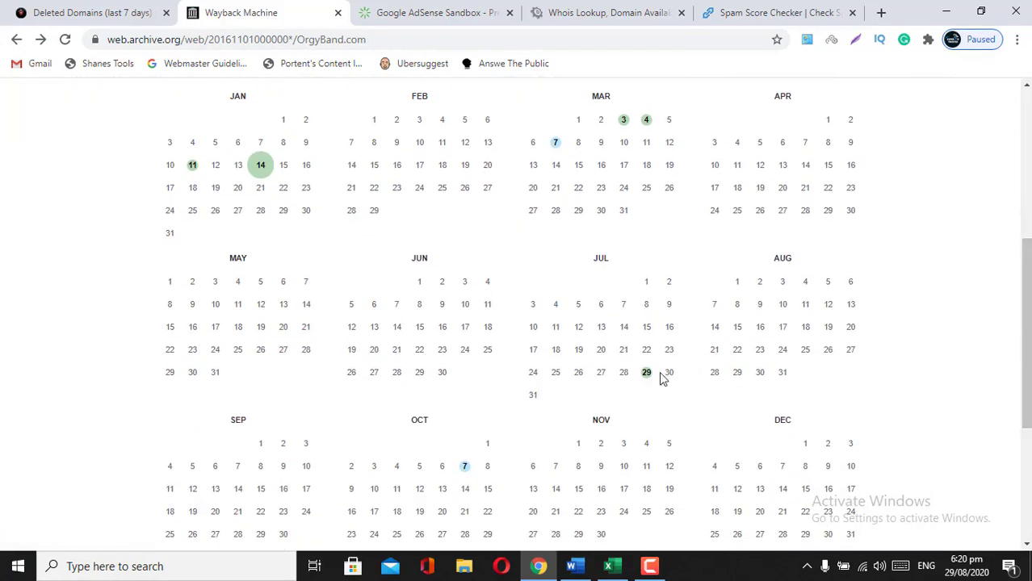
mouse_move(648, 370)
left_click(670, 436)
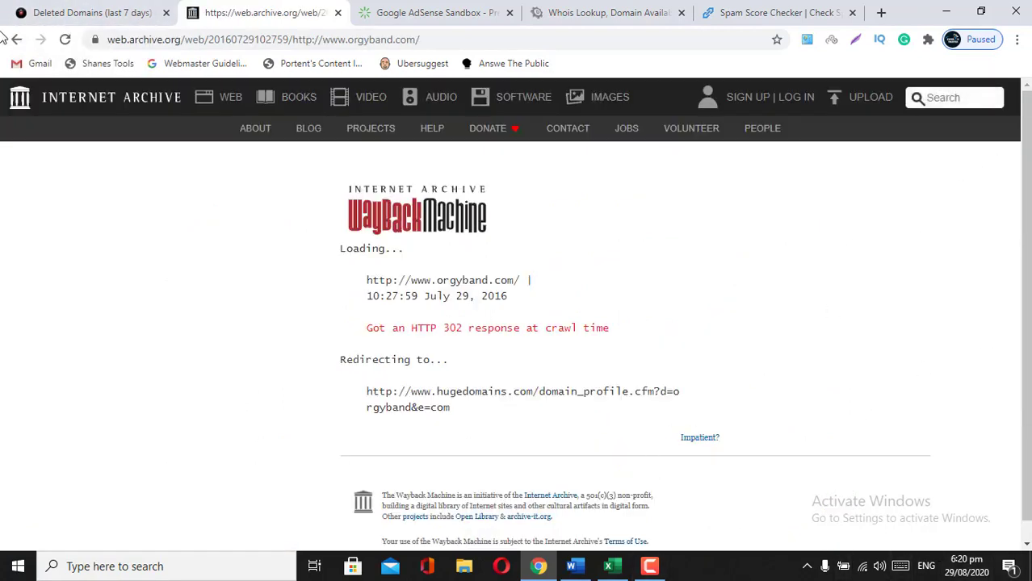
Copy GeoAlicante.com from the deleted domains list and search for it in the Wayback Machine
left_click(84, 12)
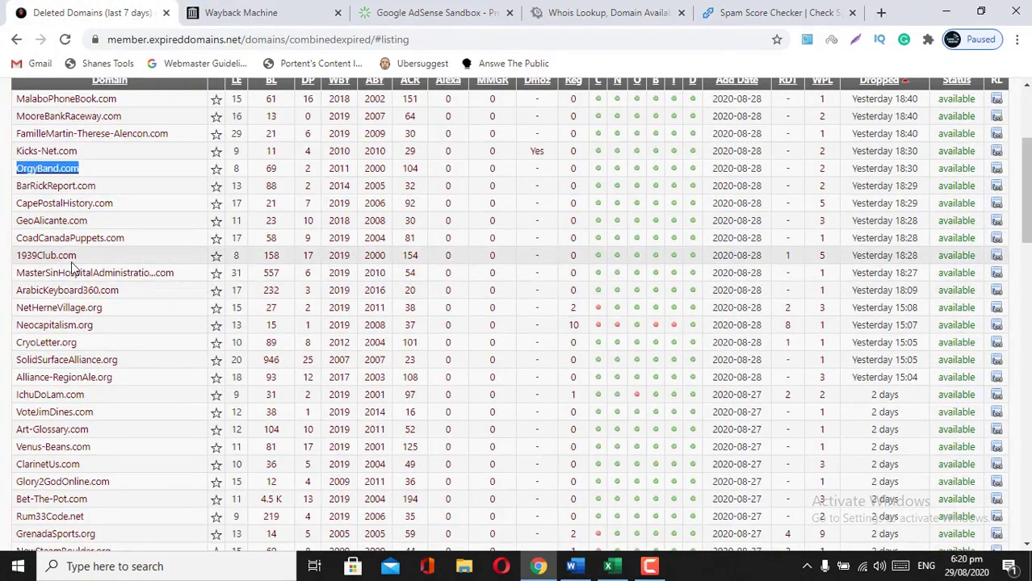
double_click(55, 223)
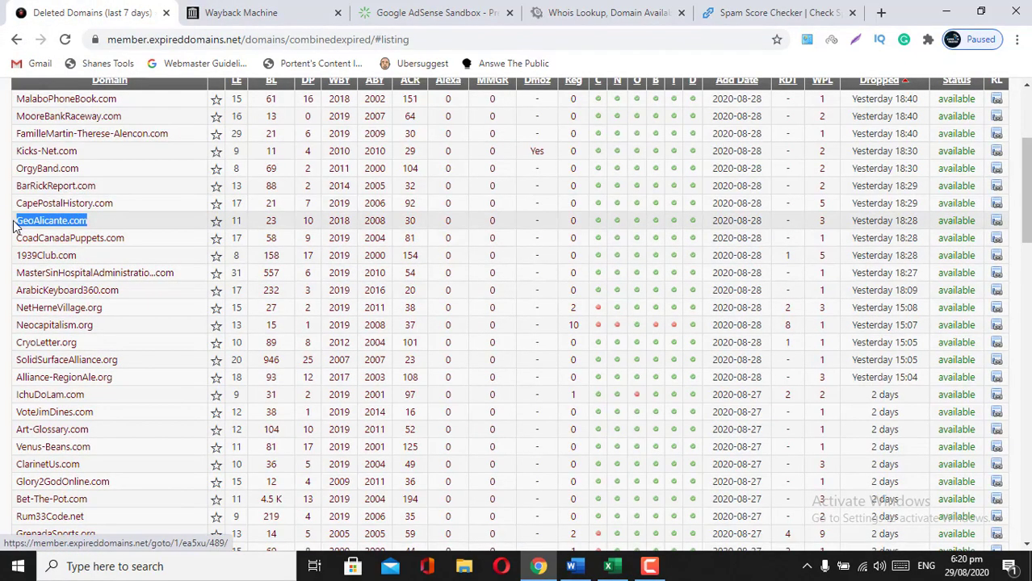
right_click(55, 230)
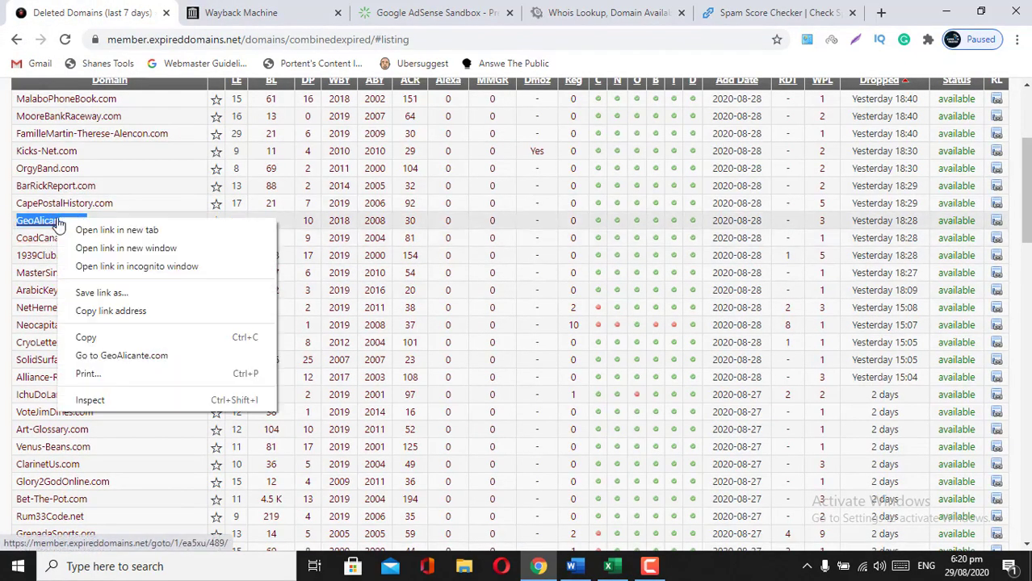
left_click(93, 337)
left_click(234, 8)
triple_click(552, 206)
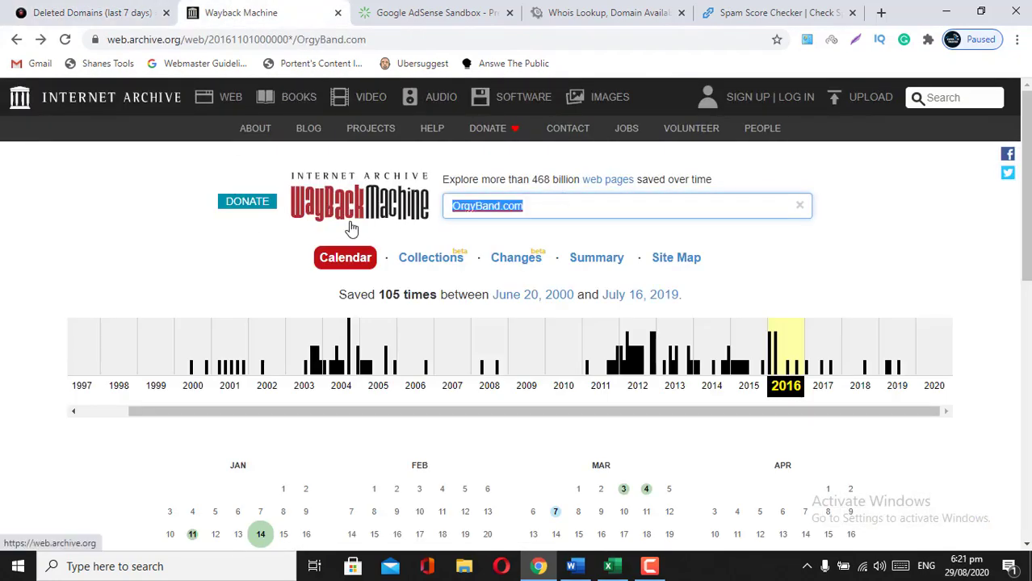
key("ctrl+v")
left_click(718, 245)
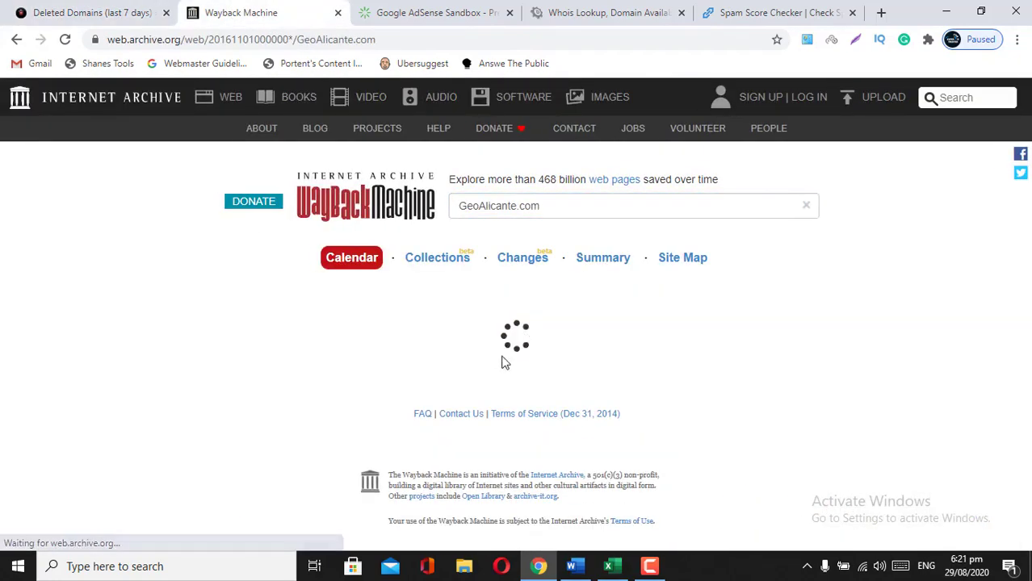
Open the November 1, 2016 snapshot of GeoAlicante.com and examine the archived page
scroll(1022, 204, "down", 6)
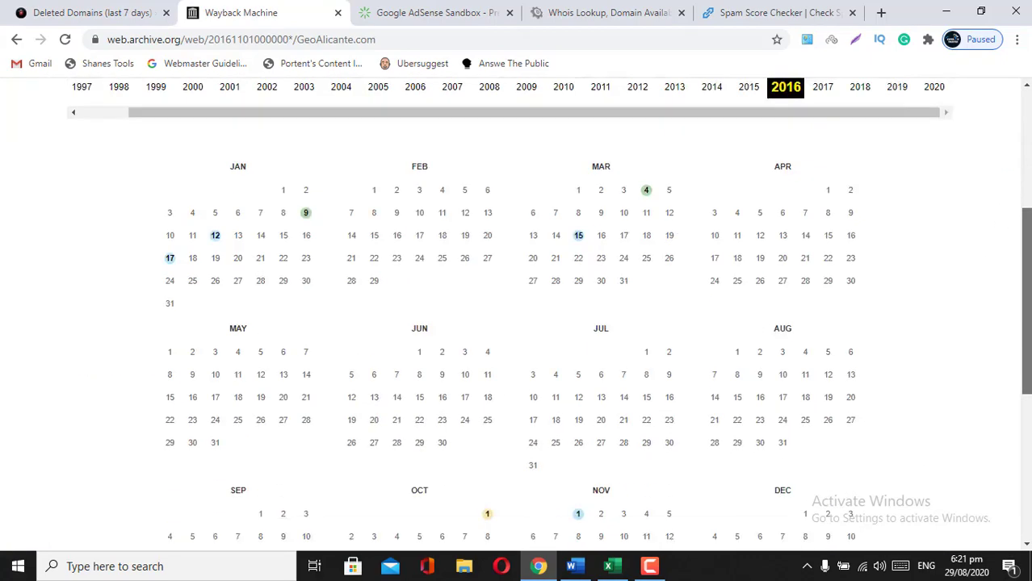
mouse_move(578, 350)
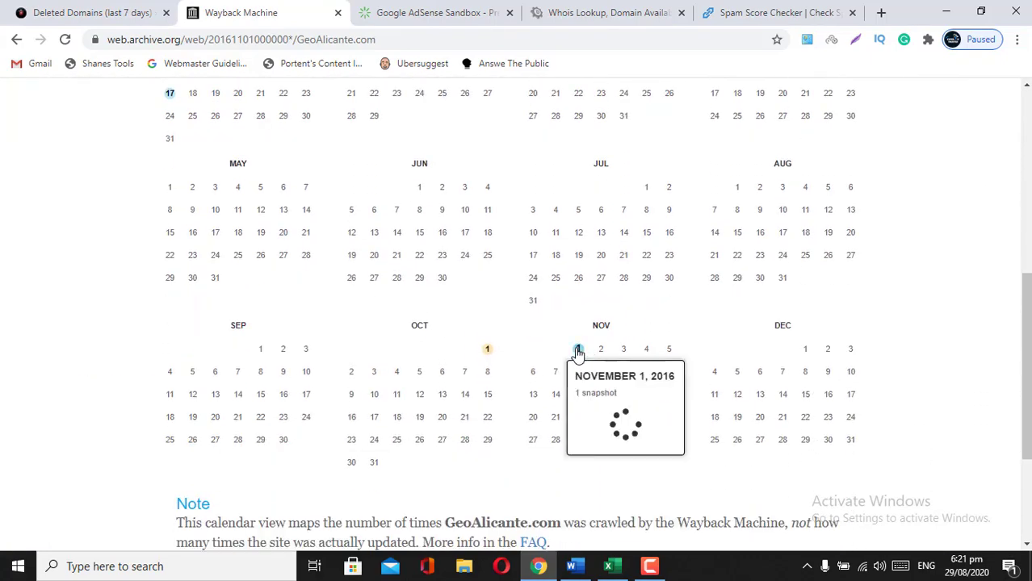
left_click(599, 411)
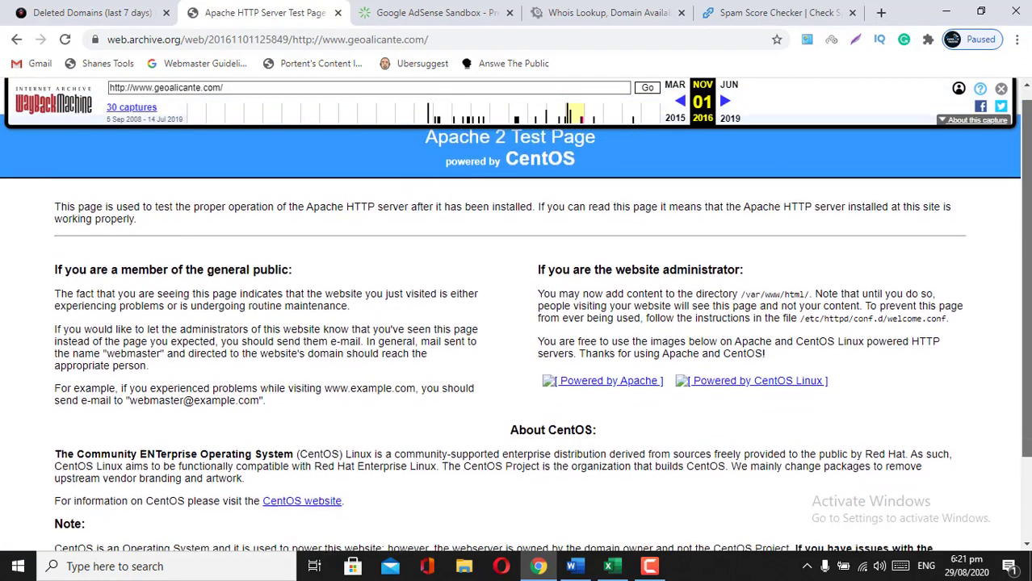
scroll(1028, 303, "down", 3)
scroll(1028, 320, "up", 3)
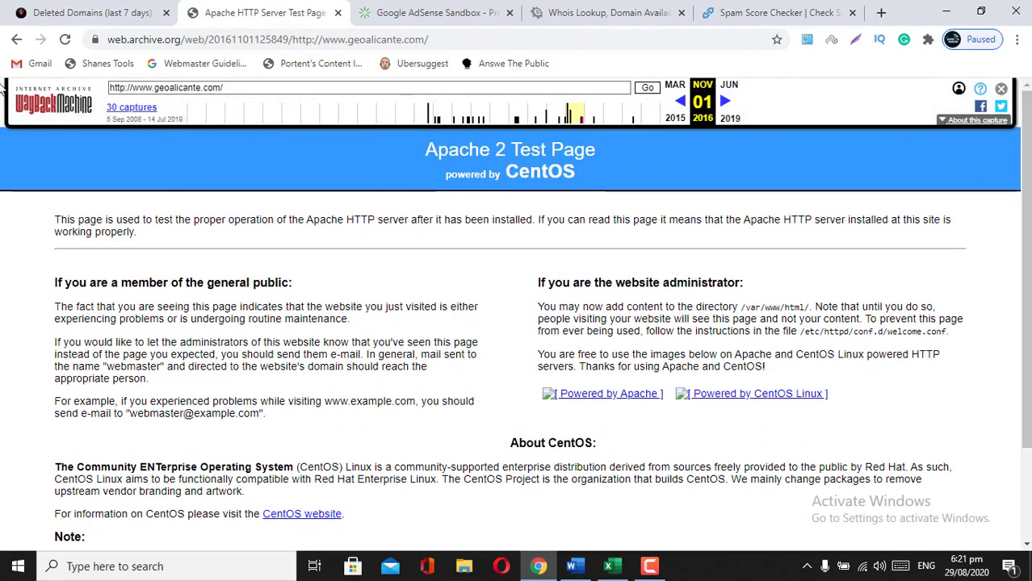
Return to GeoAlicante.com's 2016 capture calendar, open a March 2016 snapshot to examine, and dismiss the translation offer
left_click(16, 42)
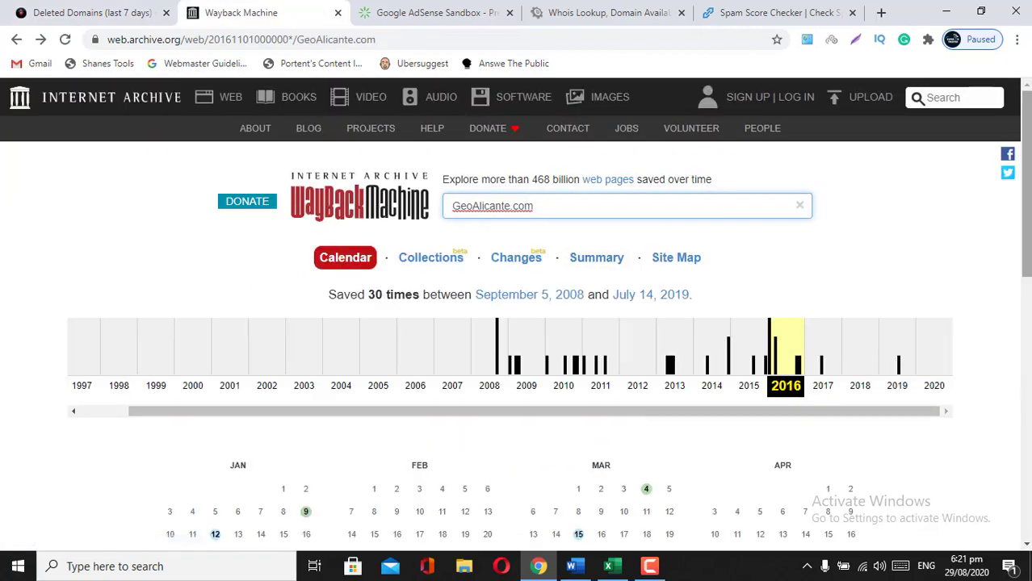
scroll(605, 254, "down", 3)
mouse_move(646, 234)
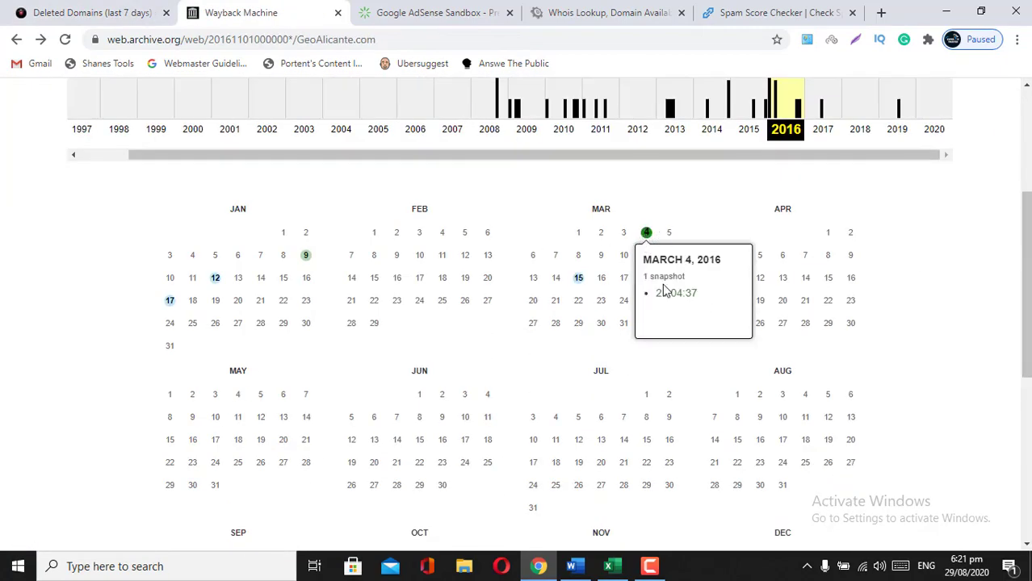
left_click(673, 296)
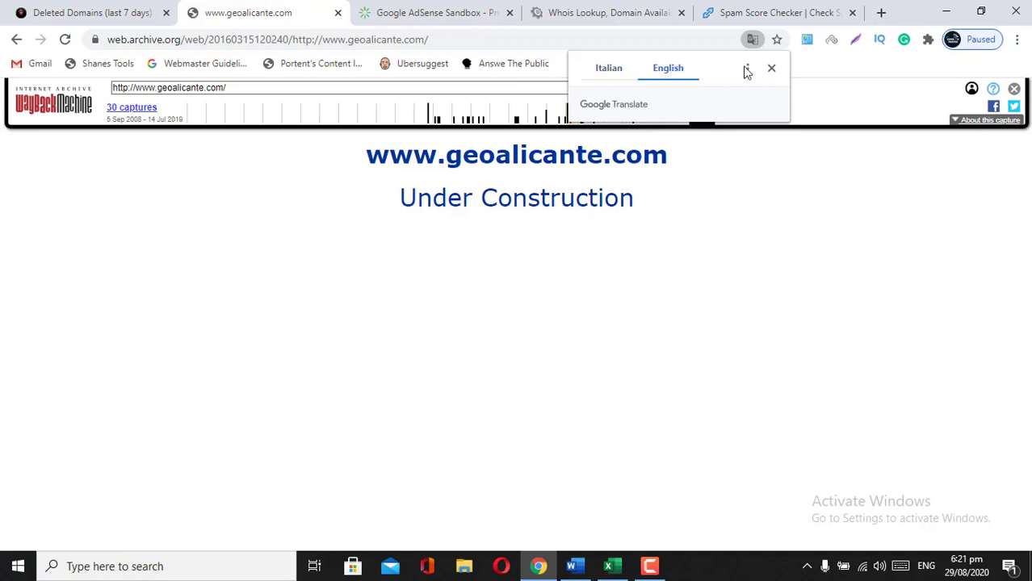
left_click(773, 70)
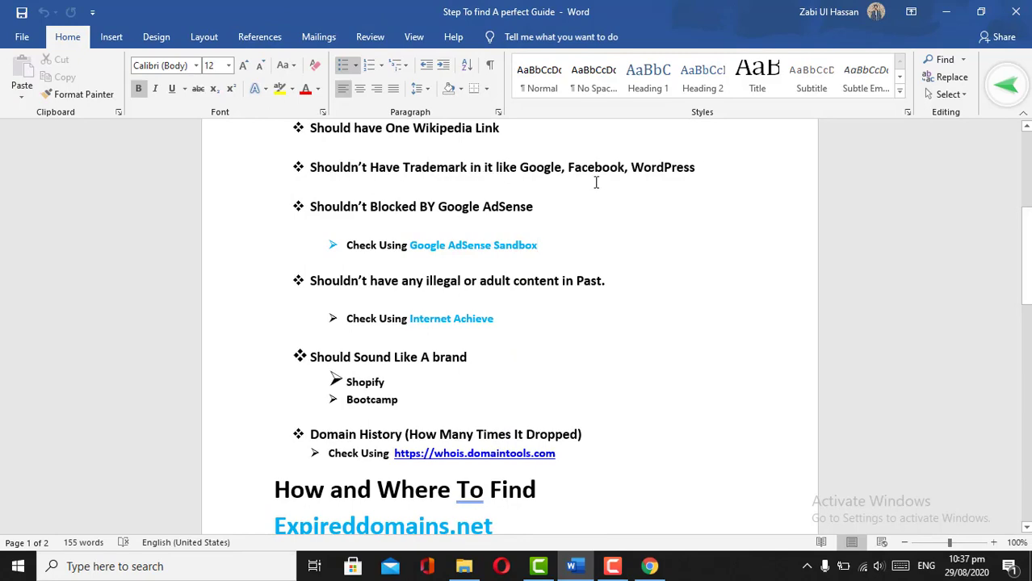
Switch from the Word guide to Chrome and search the web for "google adsense sandbox"
left_click(655, 566)
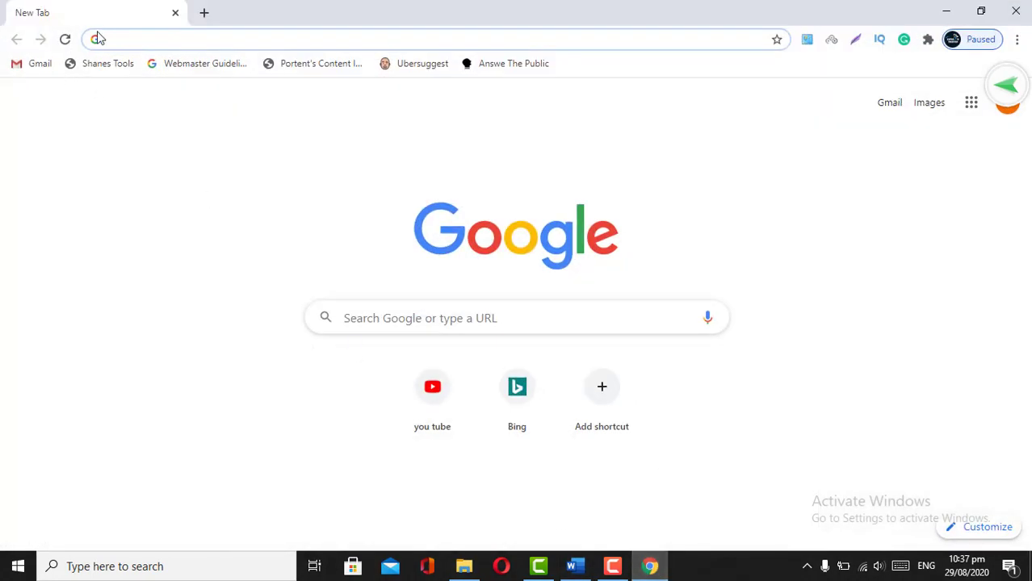
type("goo")
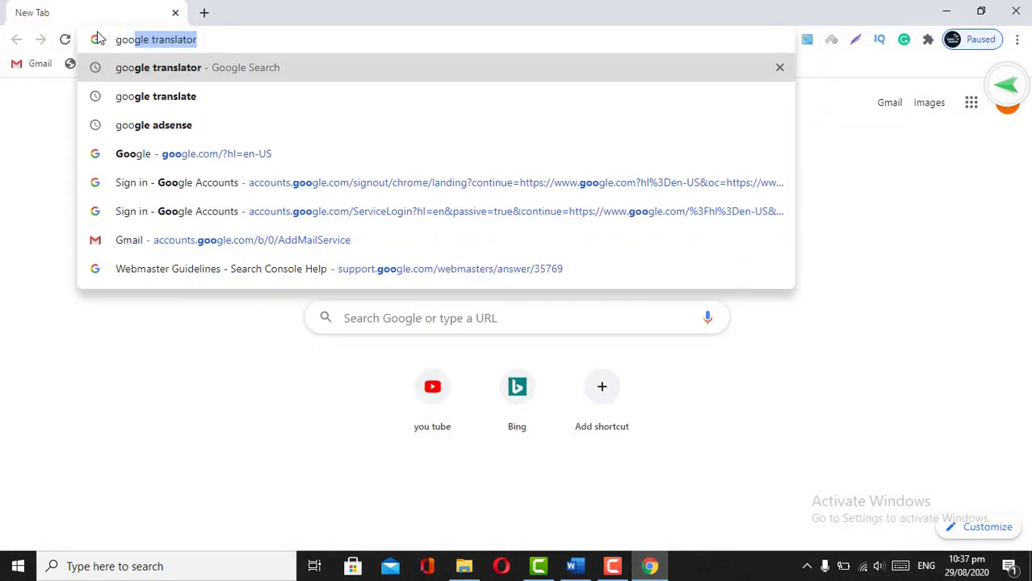
type("gle ")
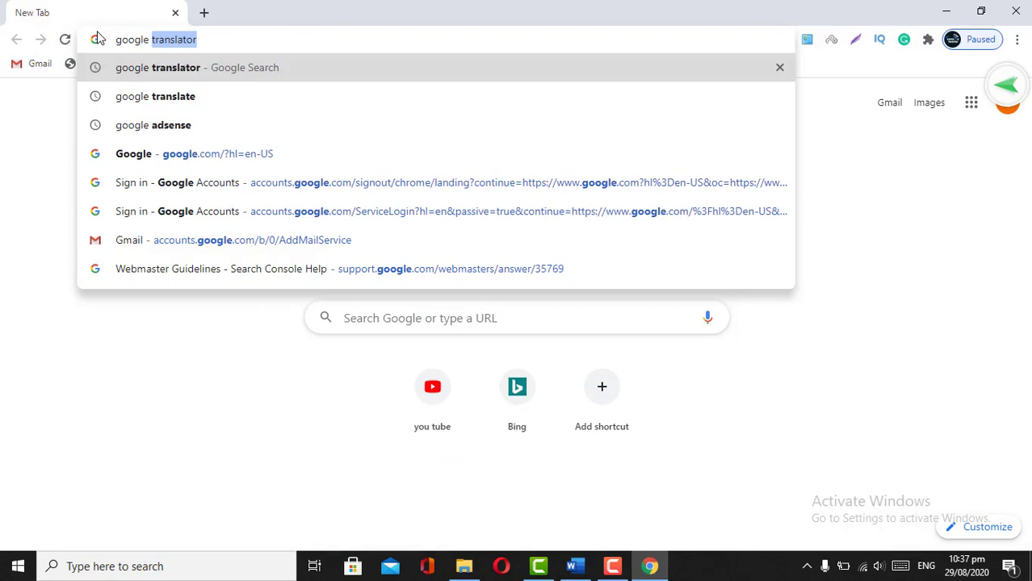
type("adse")
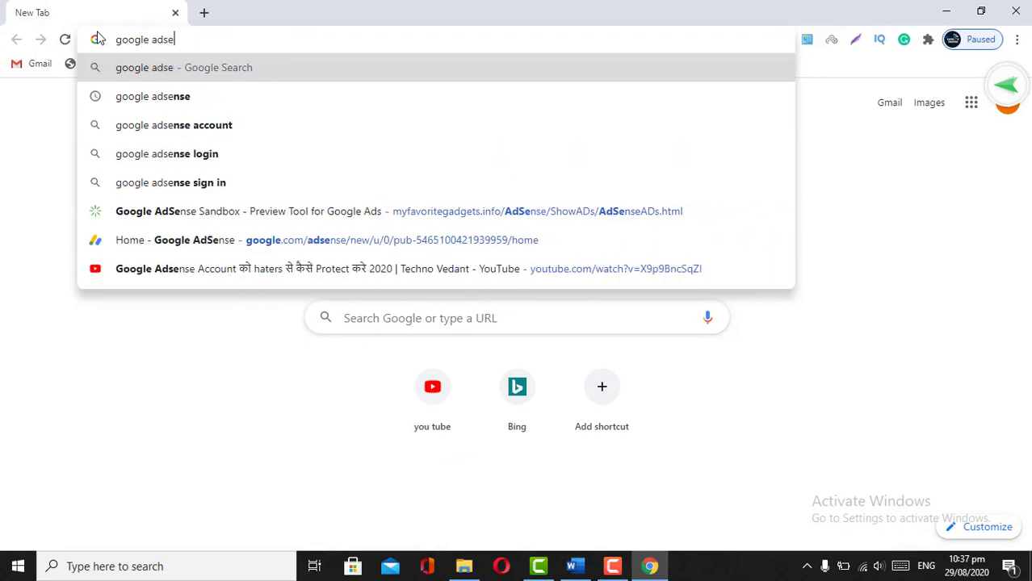
type("nse sa")
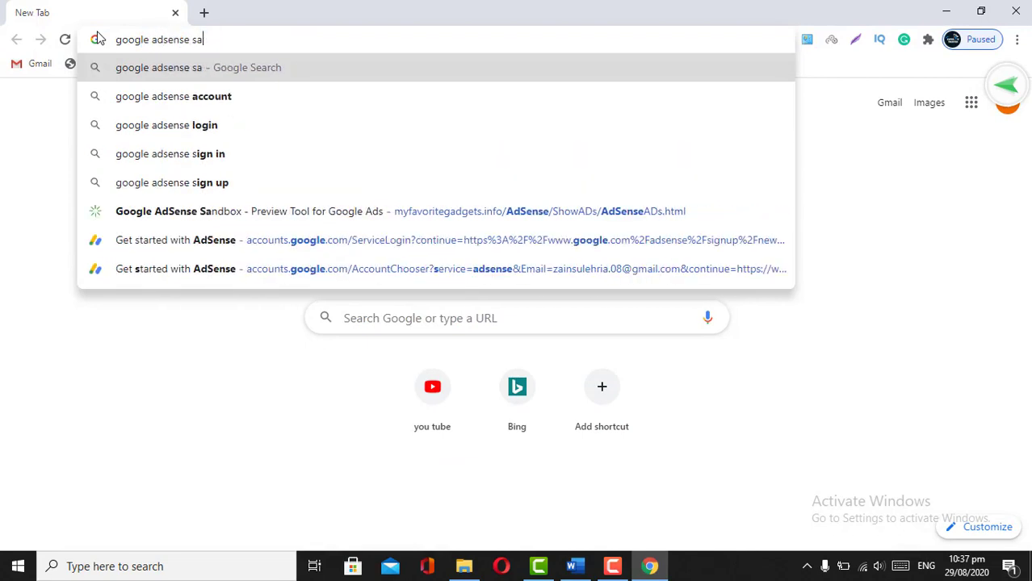
type("ndbox")
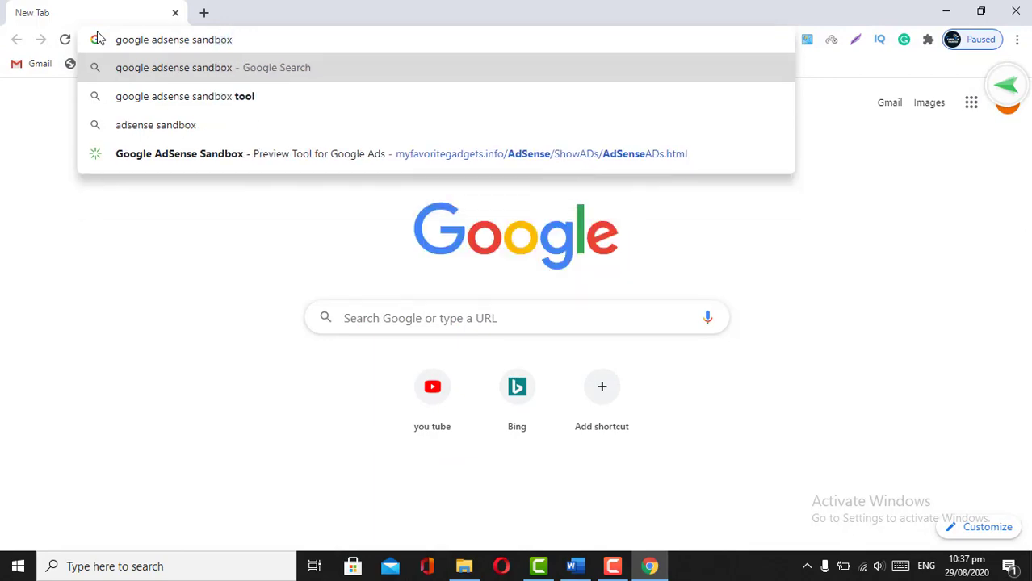
key("Return")
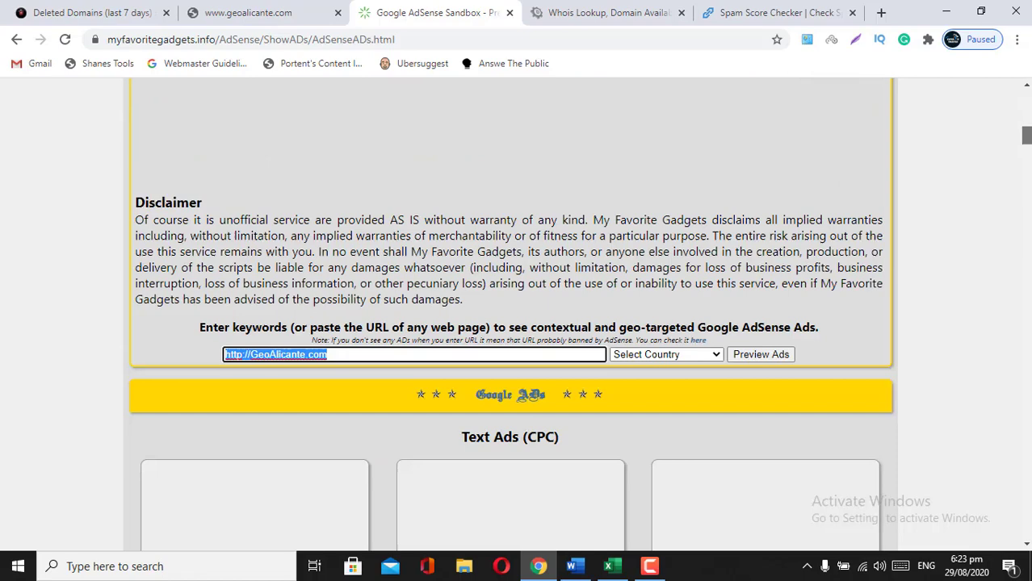
scroll(517, 315, "down", 2)
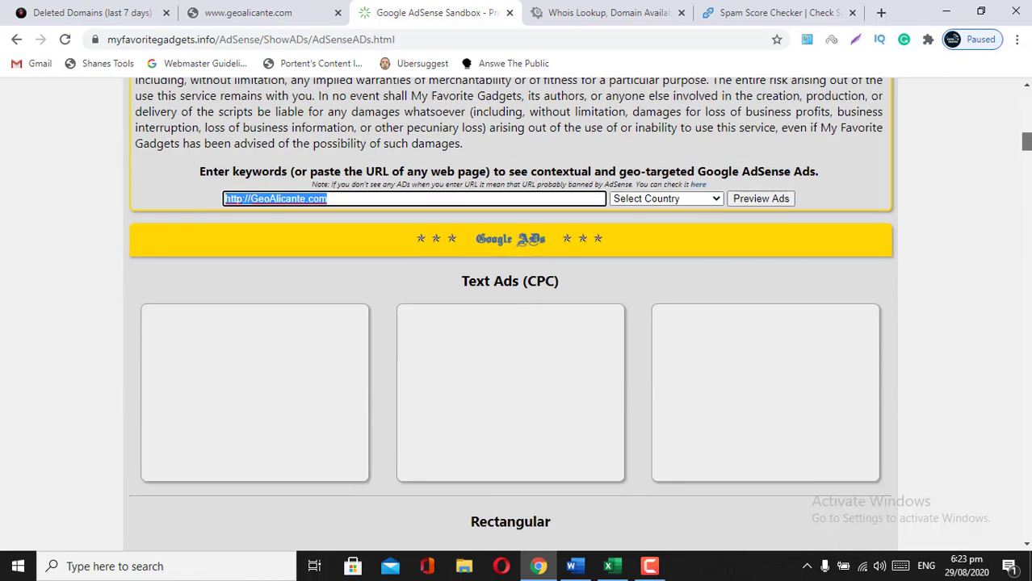
left_click(348, 198)
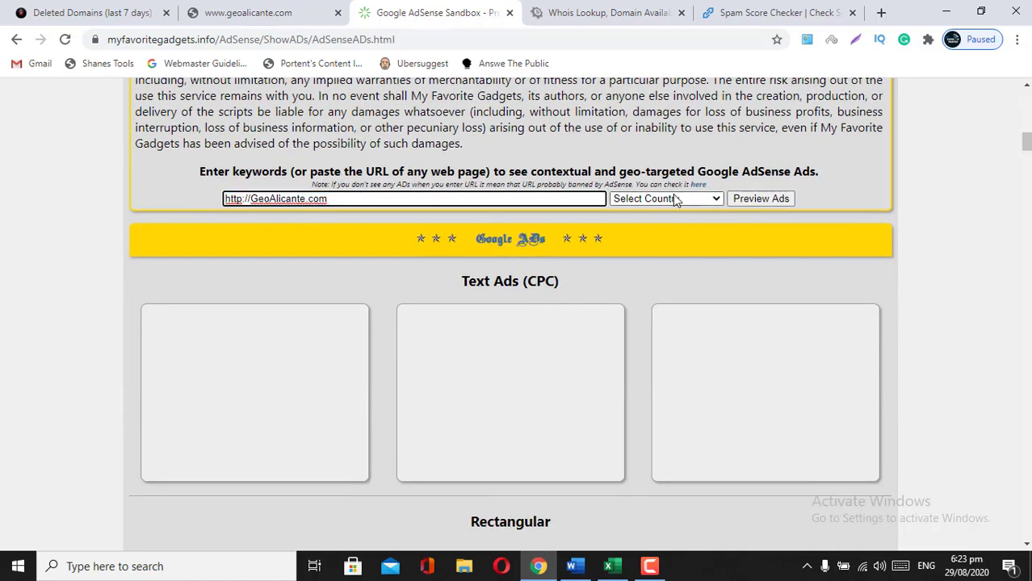
left_click(767, 199)
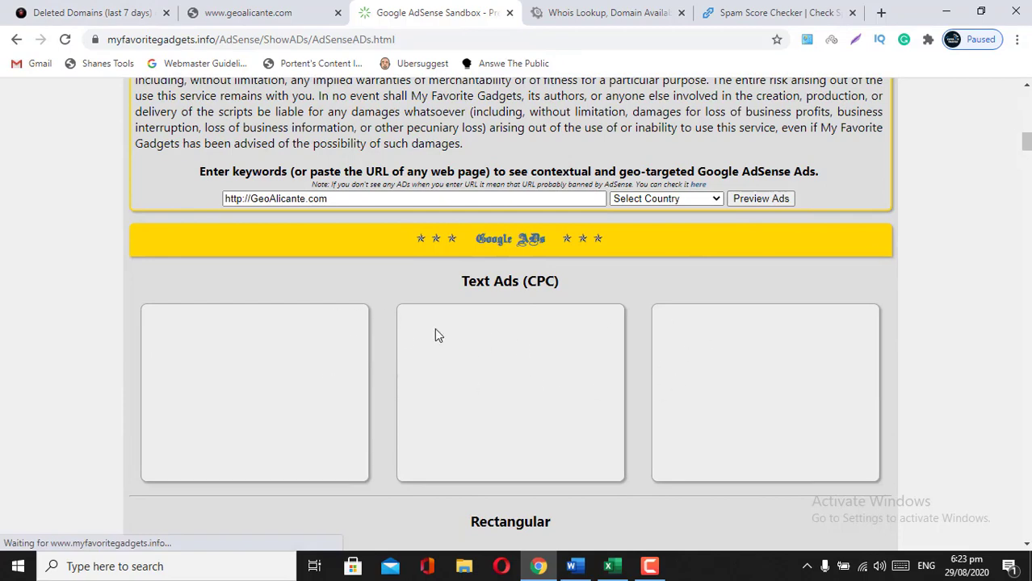
left_click_drag(1027, 144, 1027, 98)
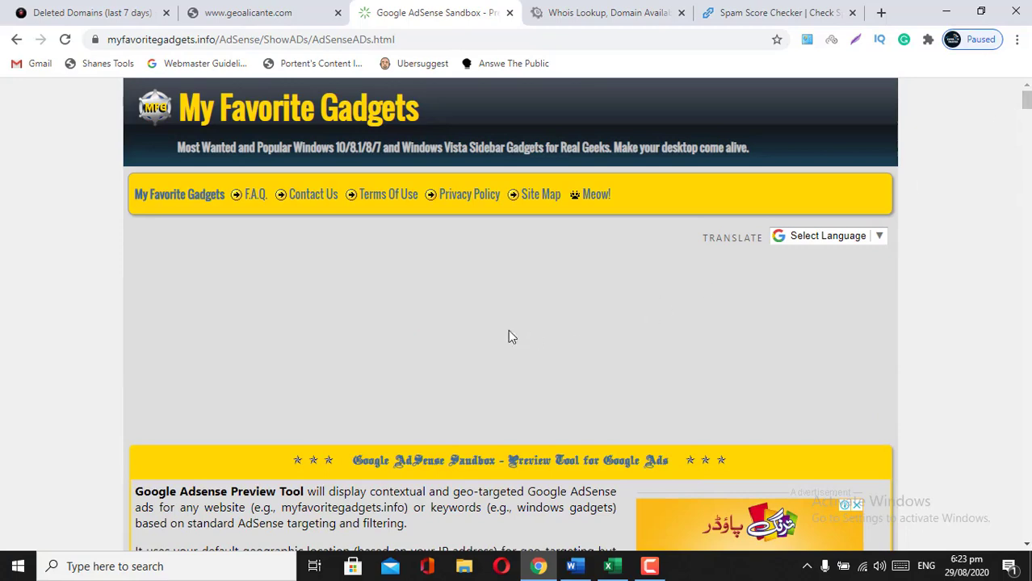
left_click(594, 9)
mouse_move(1026, 121)
left_mouse_down()
mouse_move(1026, 222)
mouse_move(1026, 120)
left_mouse_up()
key("ctrl+a")
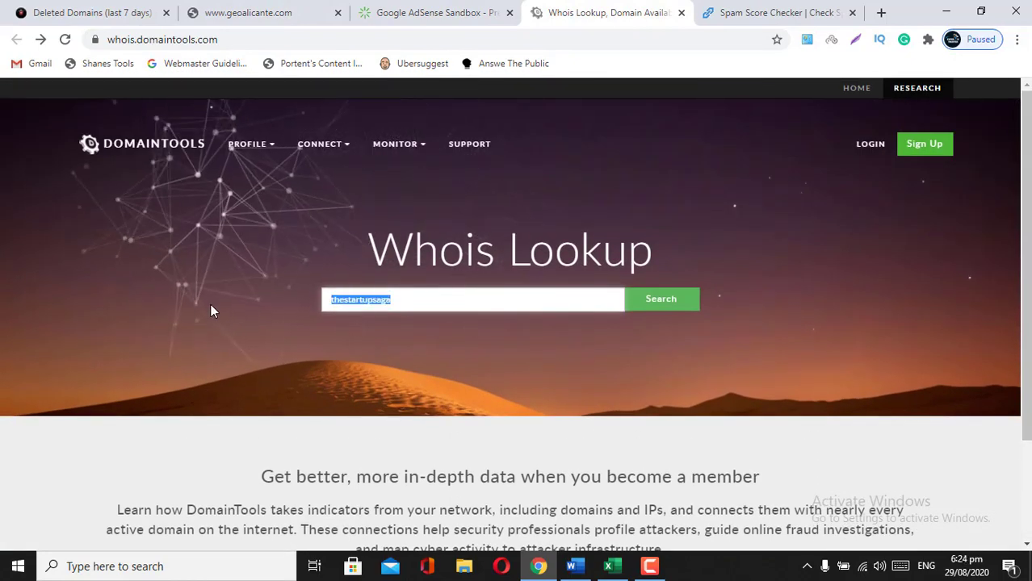
key("BackSpace")
type("http://GeoAlicante.com")
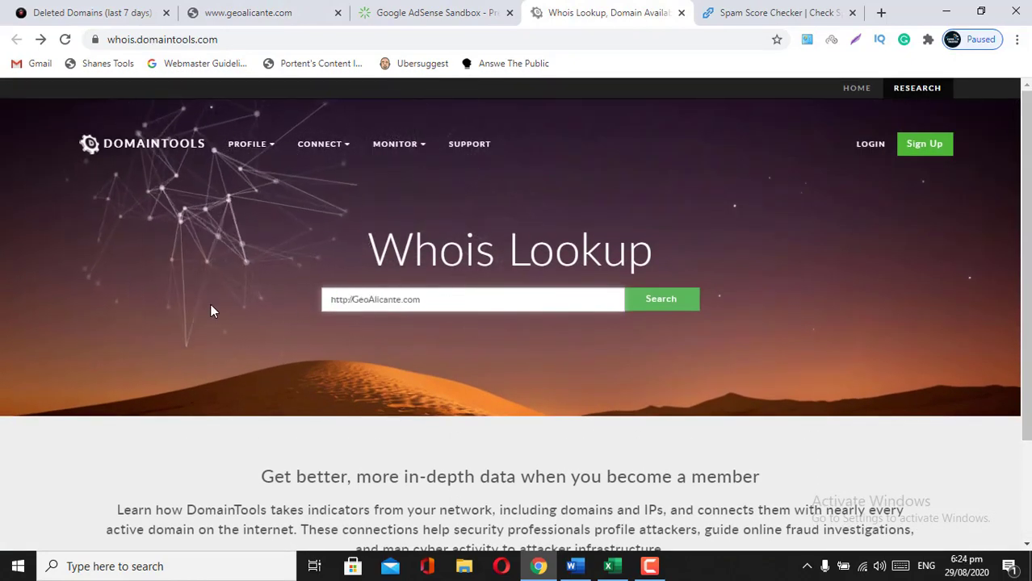
left_click(640, 307)
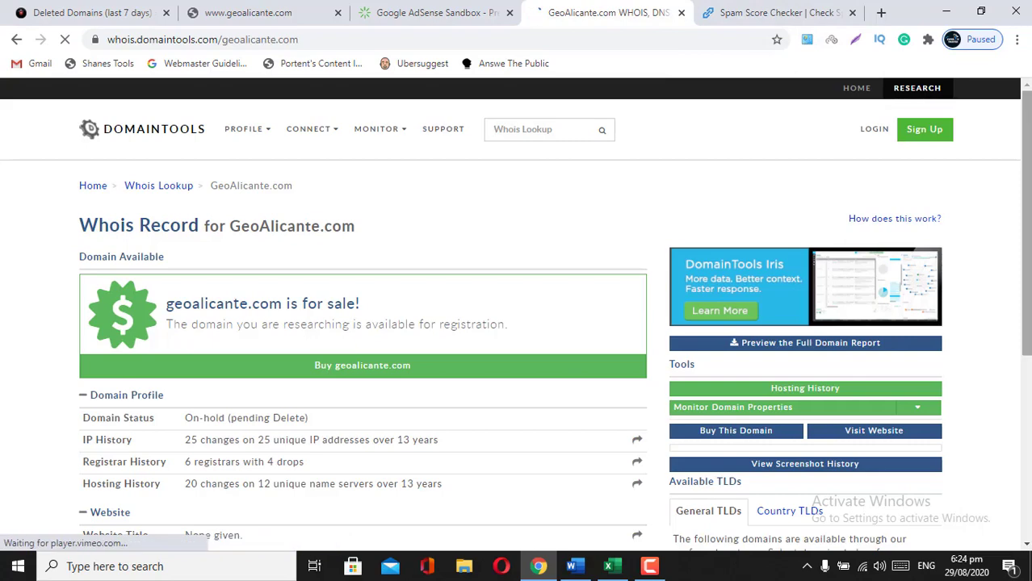
scroll(881, 253, "down", 2)
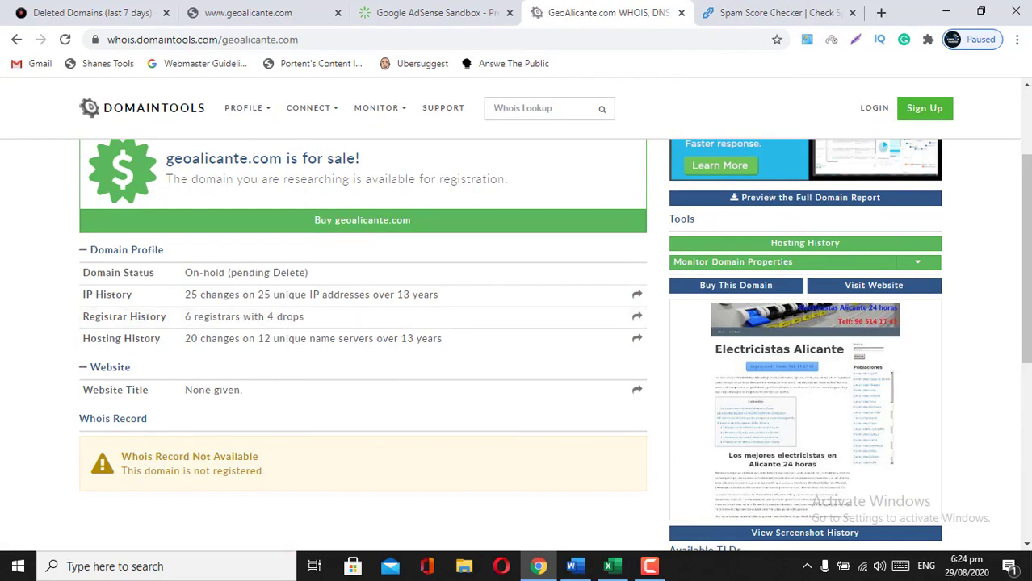
left_click(759, 10)
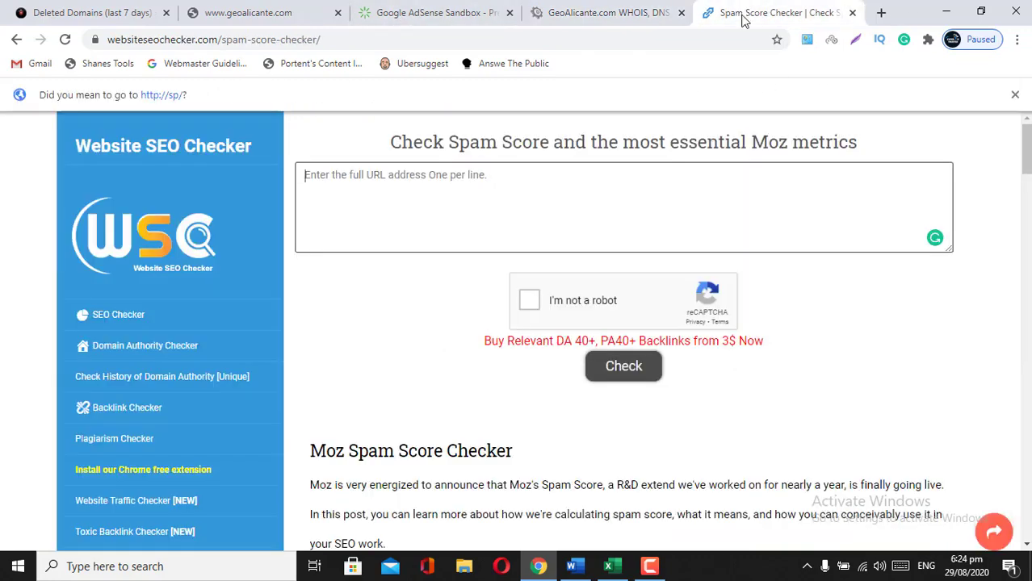
right_click(526, 176)
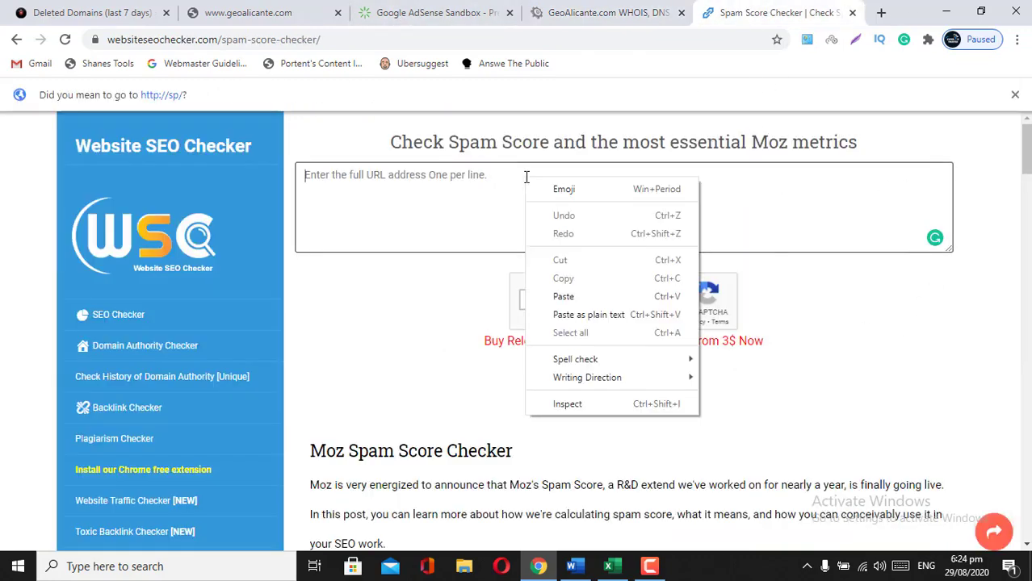
left_click(557, 295)
left_click(74, 9)
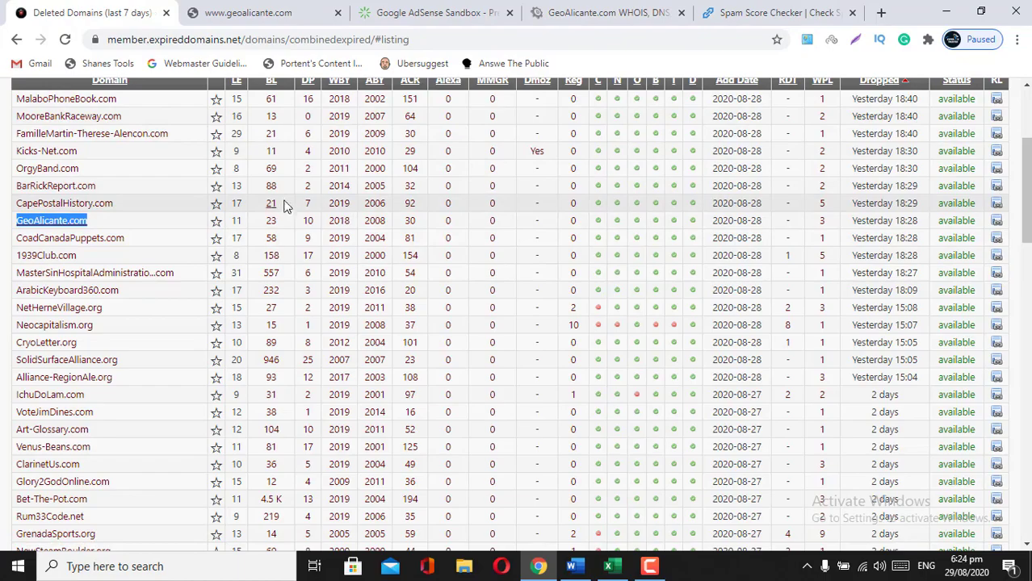
left_click(779, 12)
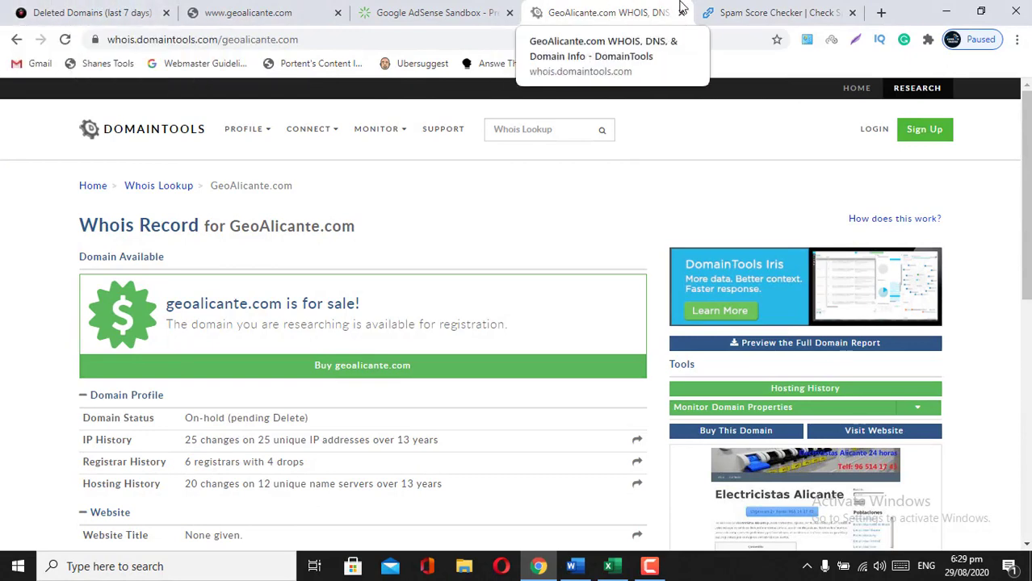
left_click(759, 10)
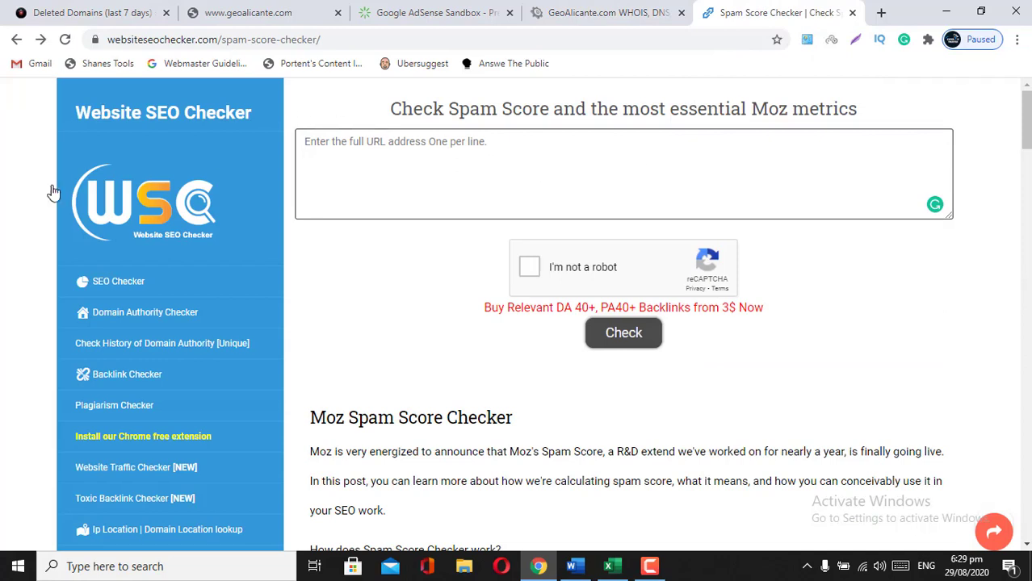
right_click(323, 144)
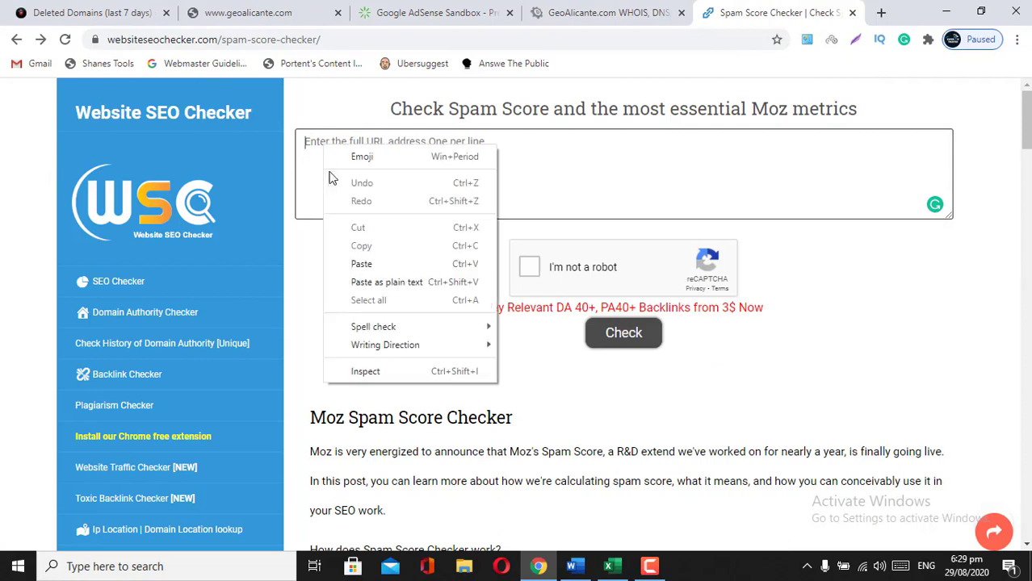
left_click(371, 265)
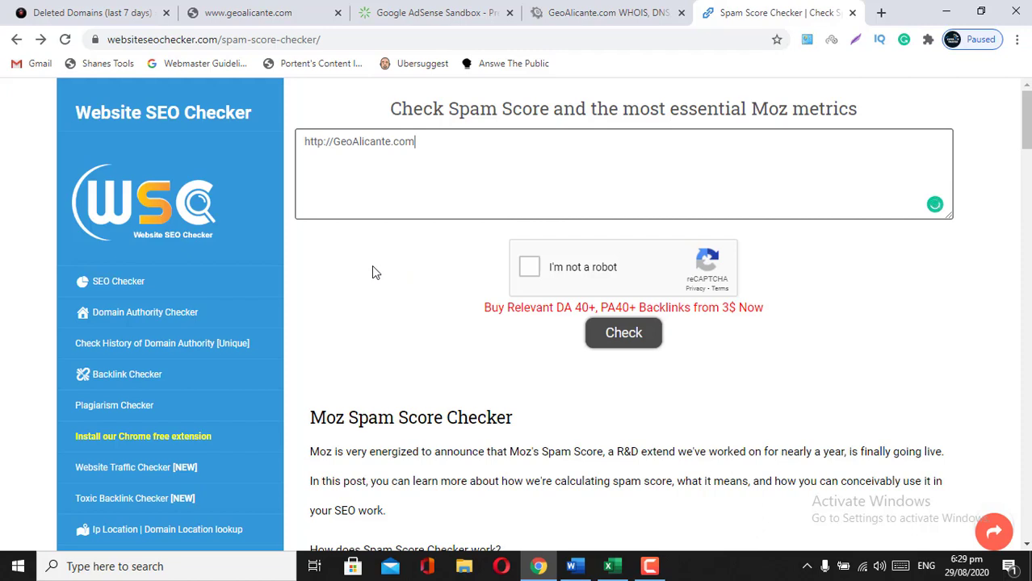
Complete the traffic lights reCAPTCHA challenge, run the spam score check, and examine the domain's authority metrics
left_click(529, 274)
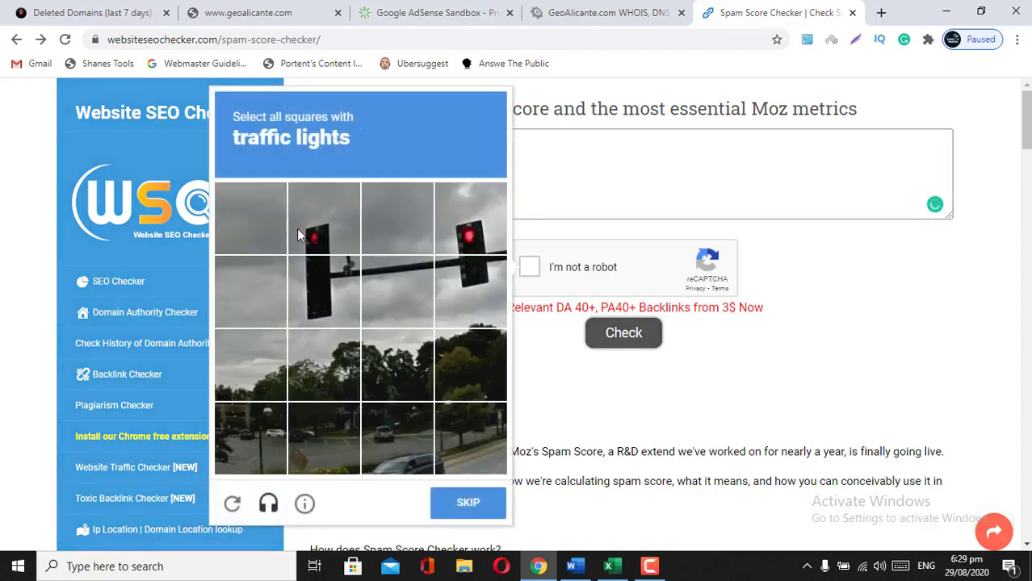
left_click(296, 228)
left_click(464, 230)
left_click(311, 285)
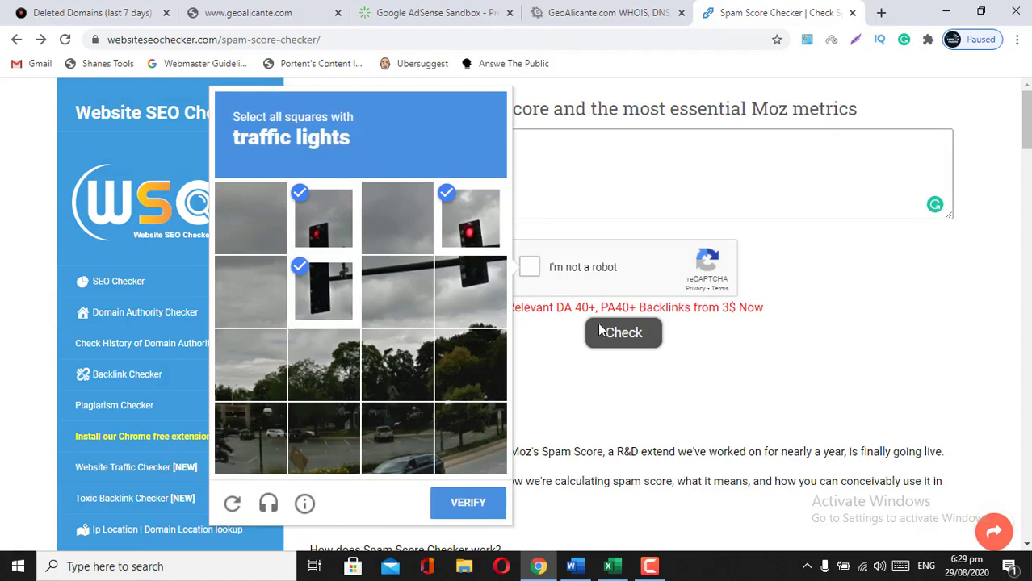
left_click(461, 505)
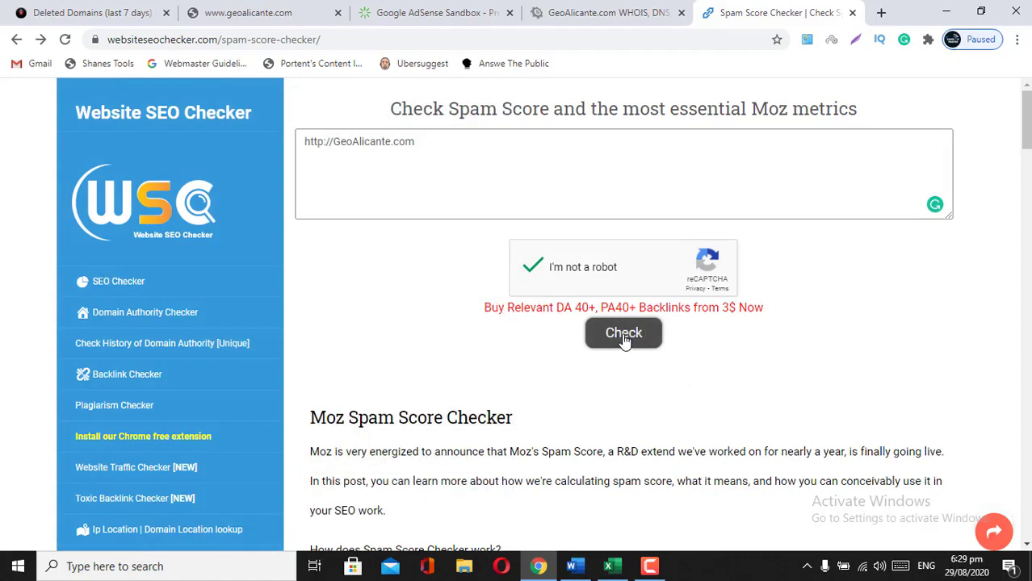
left_click(623, 335)
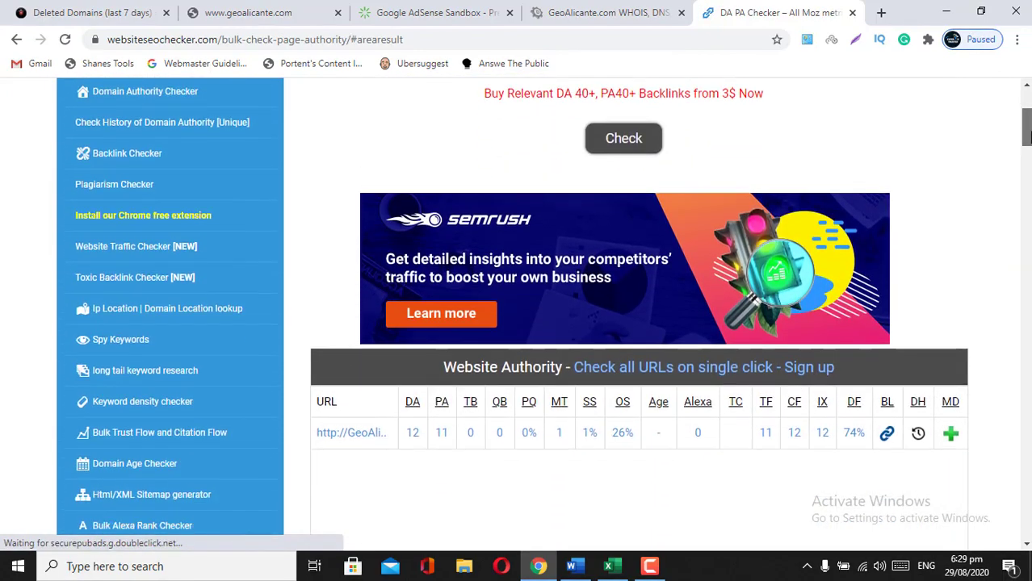
scroll(1027, 133, "down", 3)
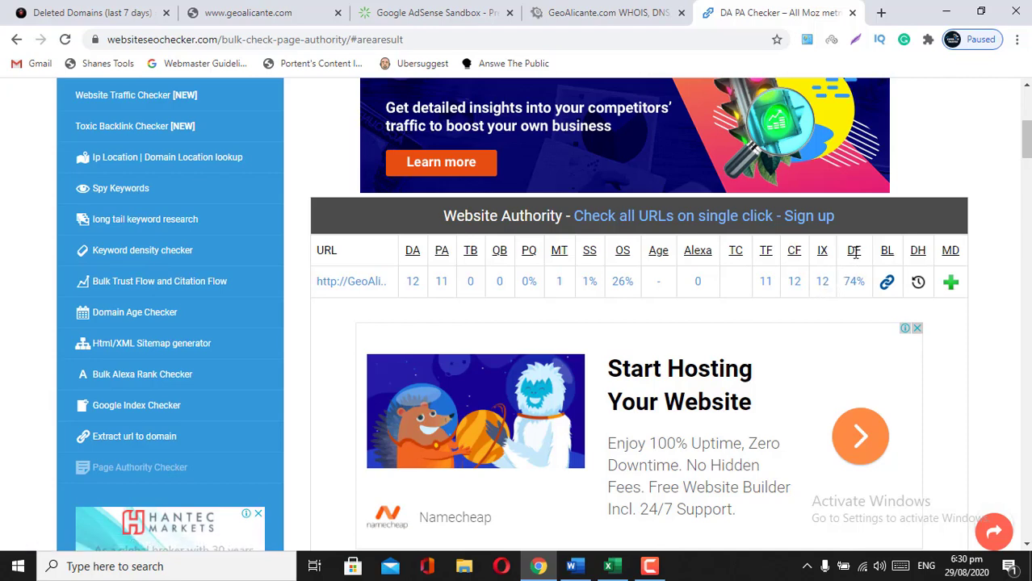
Open the backlinks report for GeoAlicante.com from the metrics table, examine the listed sources and link types, and close the report
left_click(885, 284)
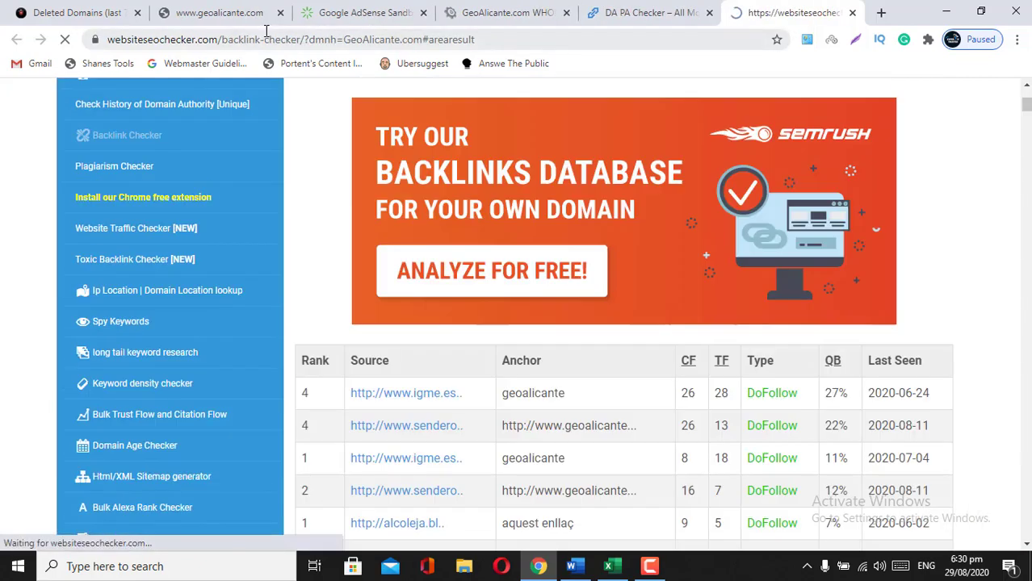
left_click_drag(1025, 105, 1026, 117)
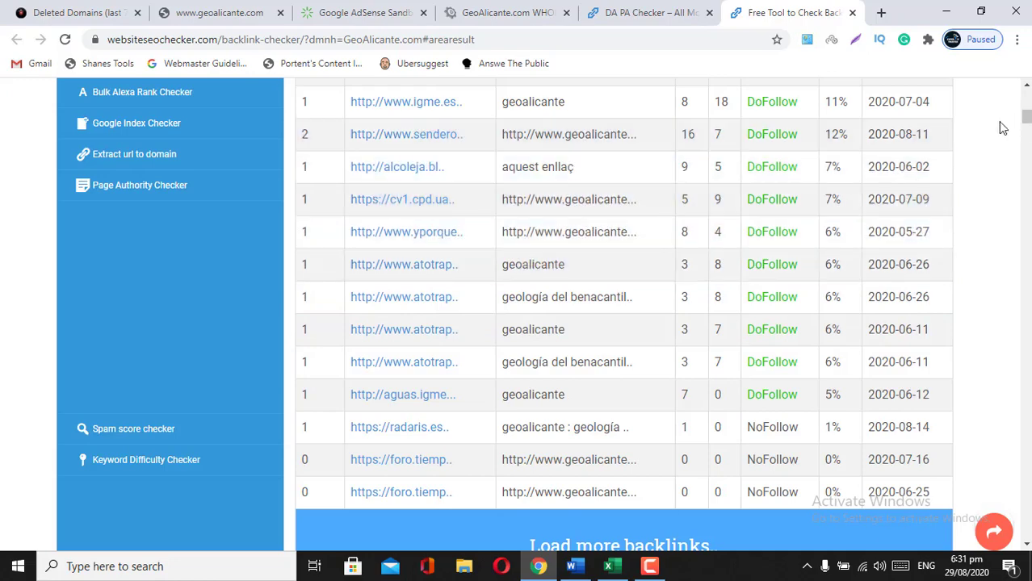
scroll(1001, 129, "down", 2)
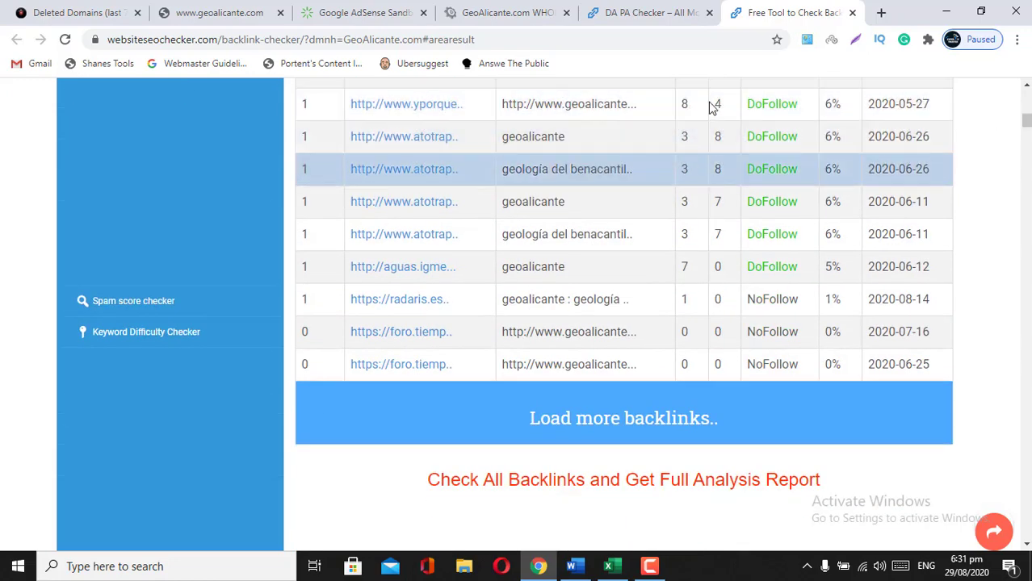
left_click(851, 12)
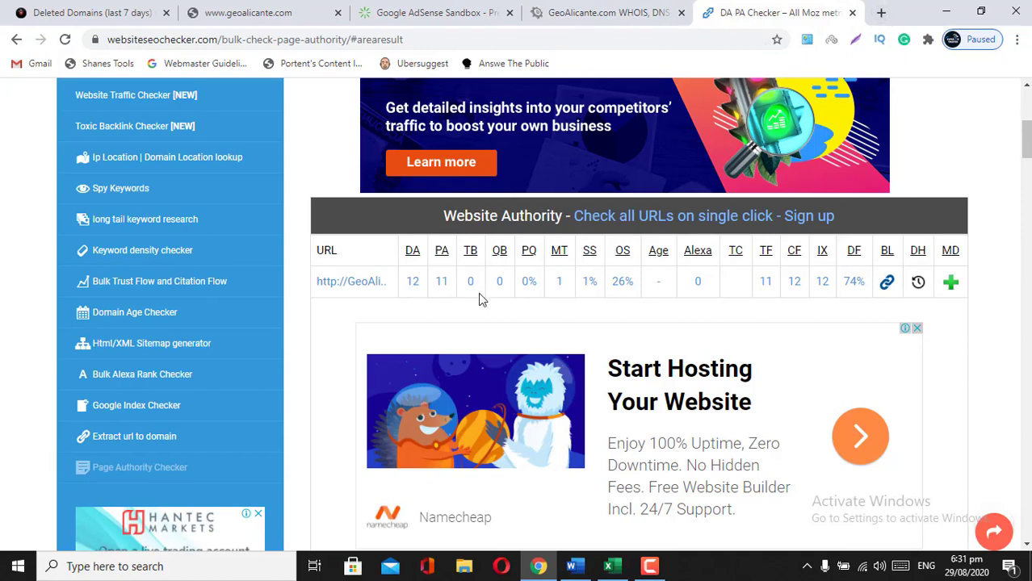
Switch to the Word guide and review its expired domain criteria, from the TF and CF requirement through domain history and where to find domains
left_click(571, 566)
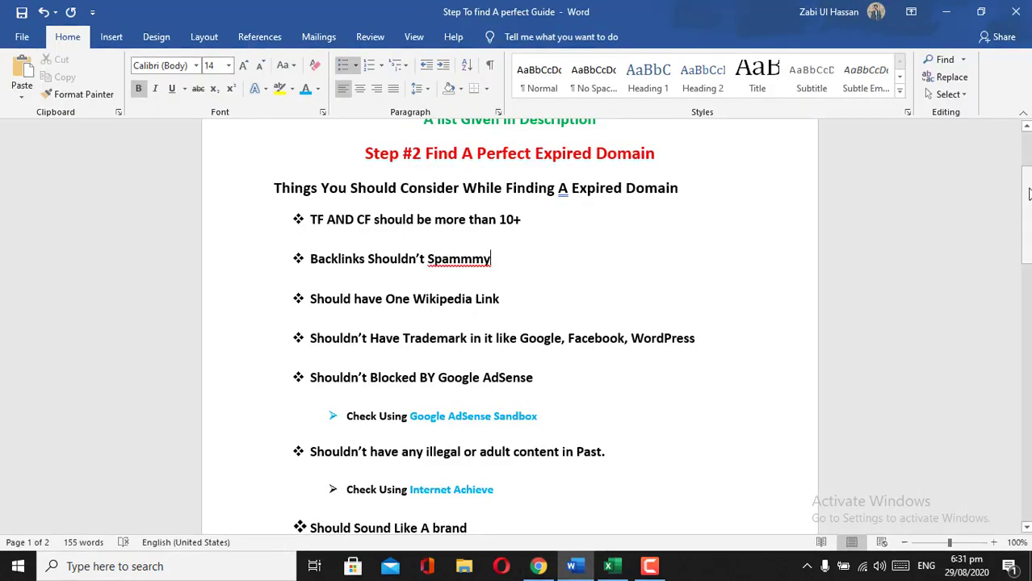
left_click_drag(1027, 188, 1027, 177)
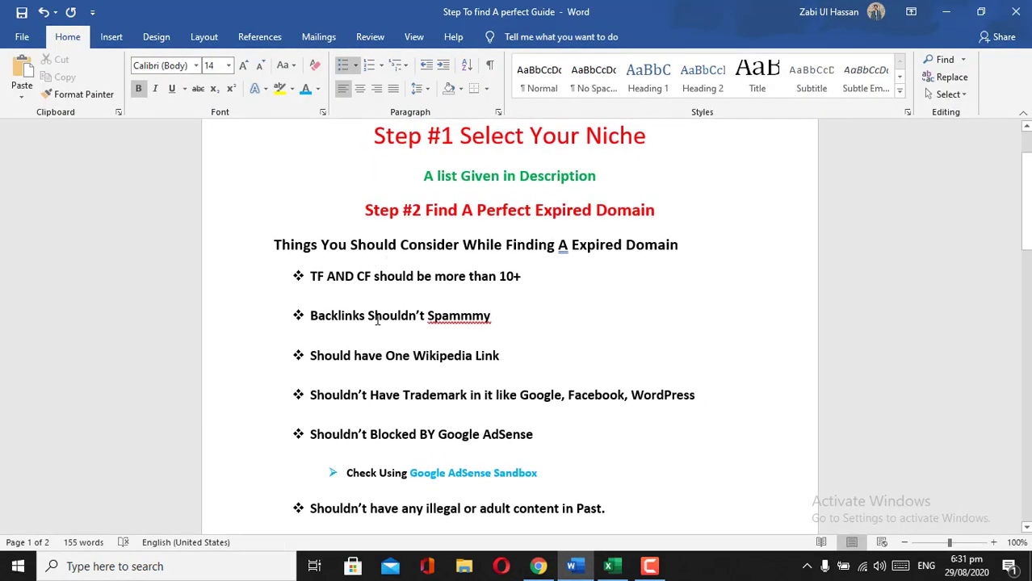
right_click(472, 316)
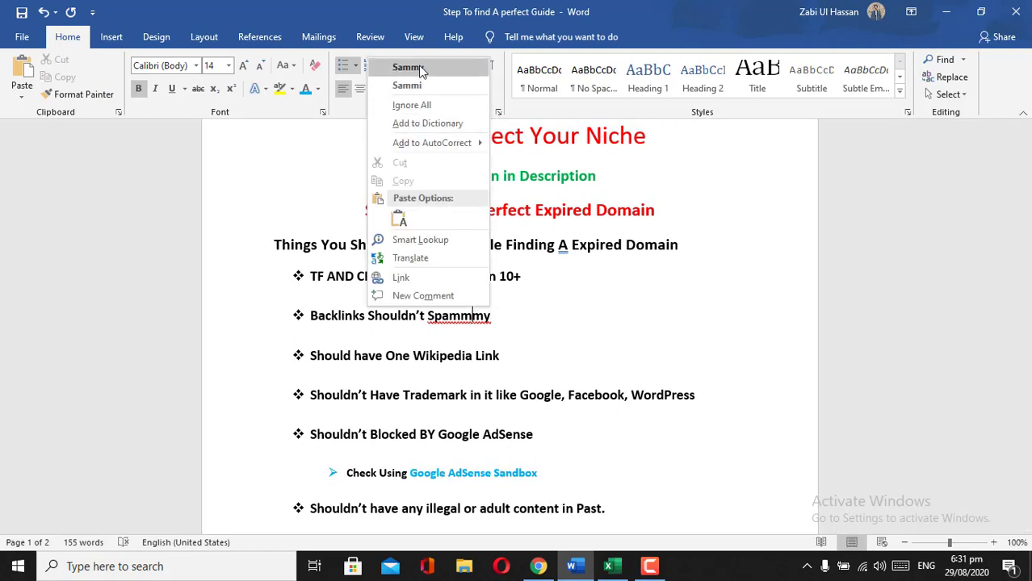
left_click(584, 323)
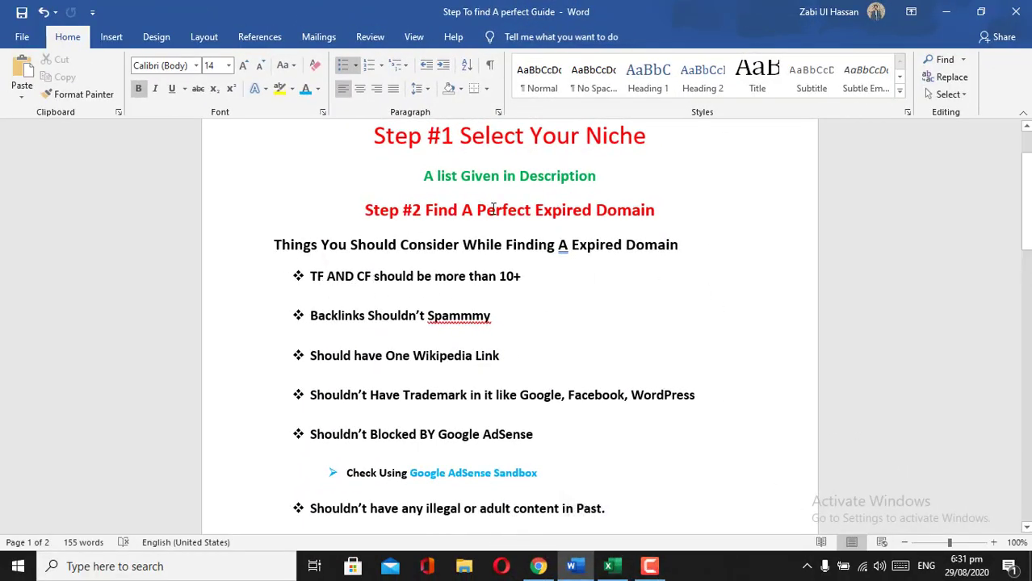
left_click_drag(1027, 200, 1027, 220)
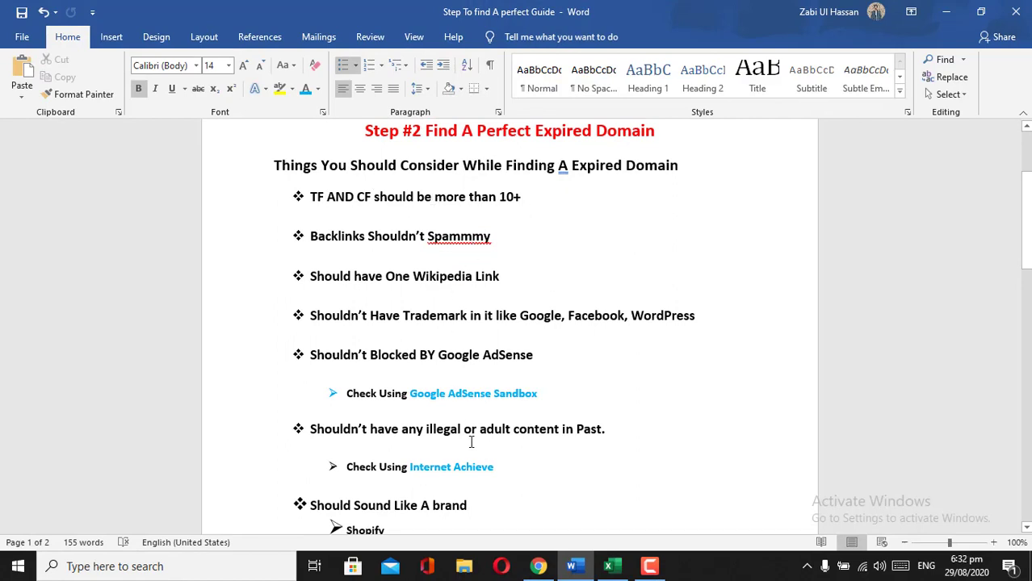
mouse_move(1025, 184)
left_mouse_down()
mouse_move(1025, 240)
mouse_move(1025, 184)
left_mouse_up()
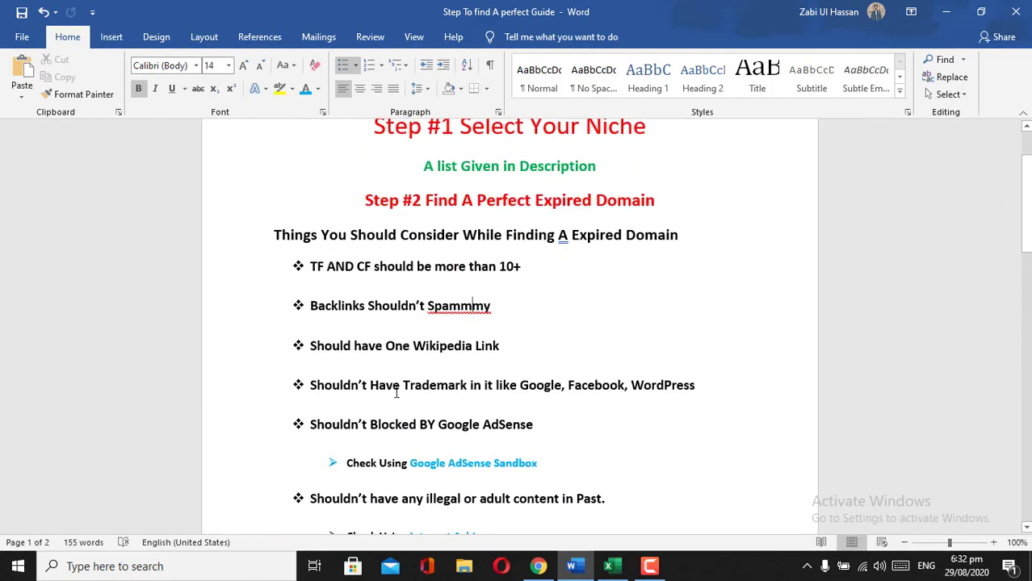
left_click_drag(1025, 199, 1025, 227)
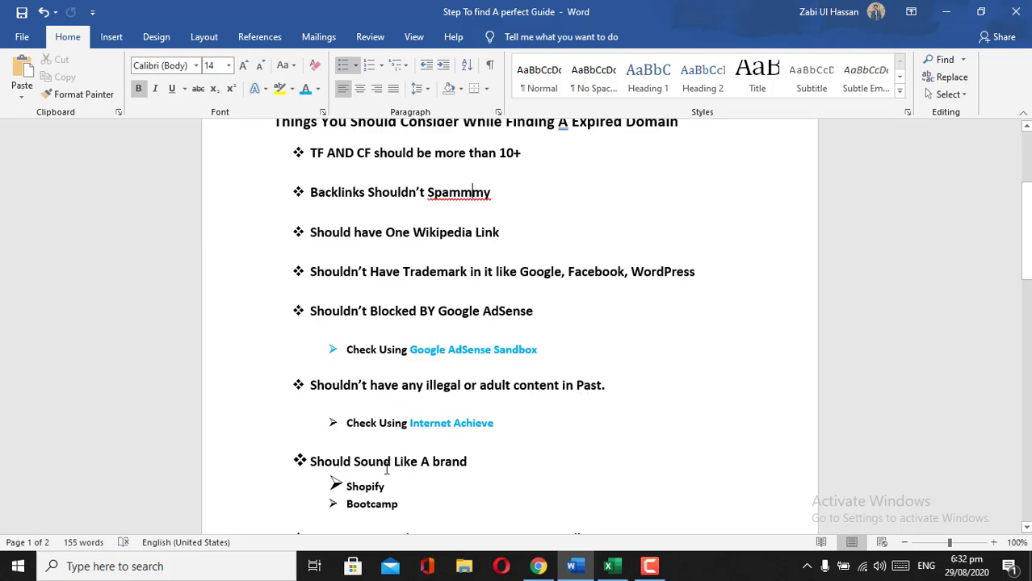
scroll(463, 377, "down", 2)
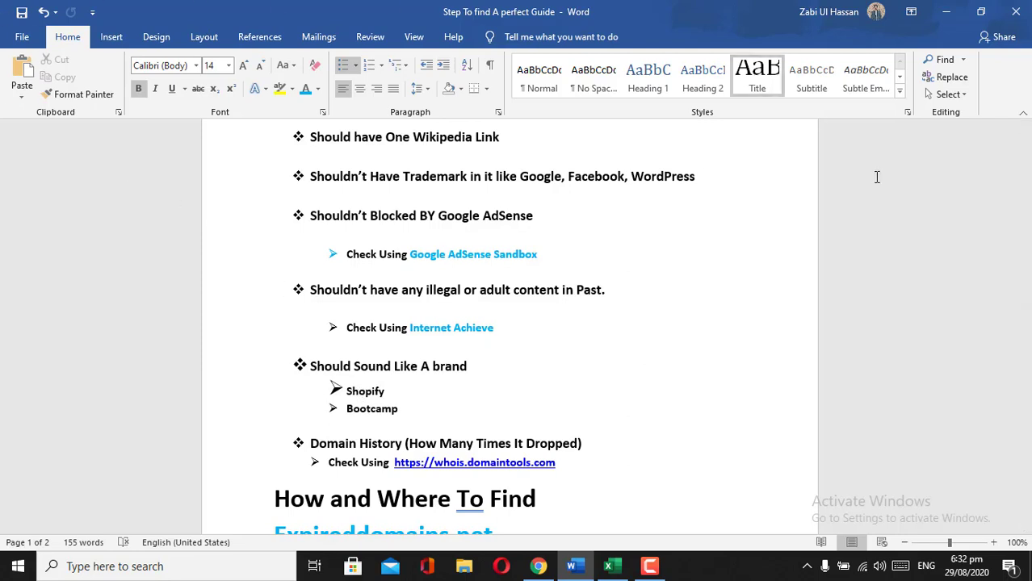
left_click_drag(1025, 246, 1028, 278)
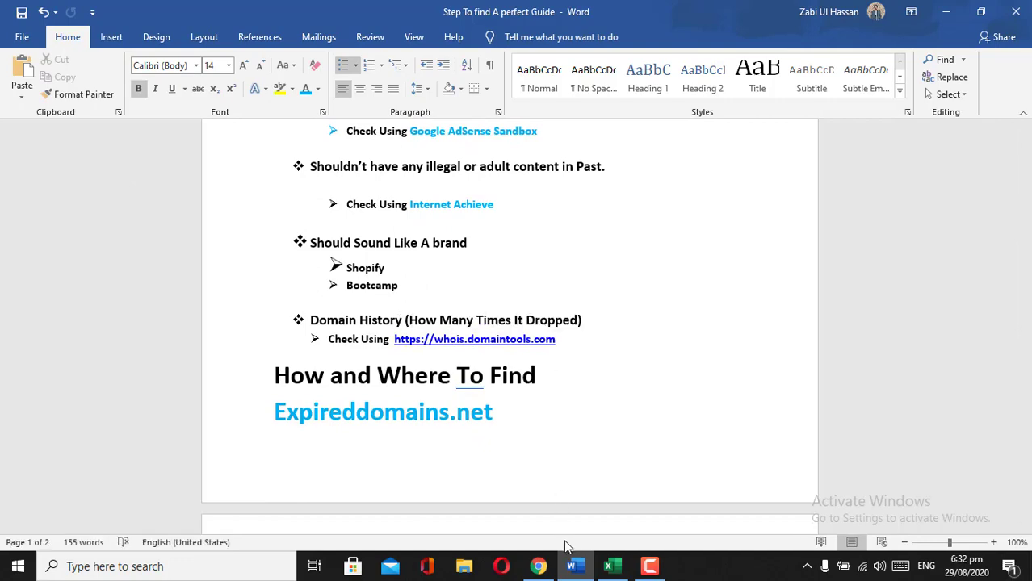
Recheck the AdSense Sandbox page and GeoAlicante.com's Whois record in Chrome, and return to the beginning of the Word guide
left_click(537, 566)
left_click(432, 12)
left_click(606, 12)
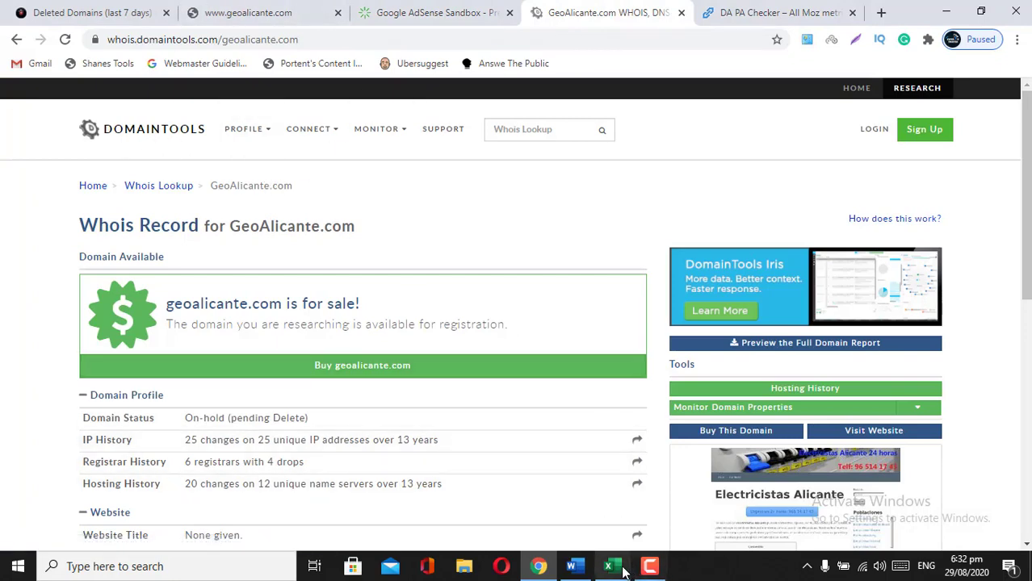
left_click(573, 566)
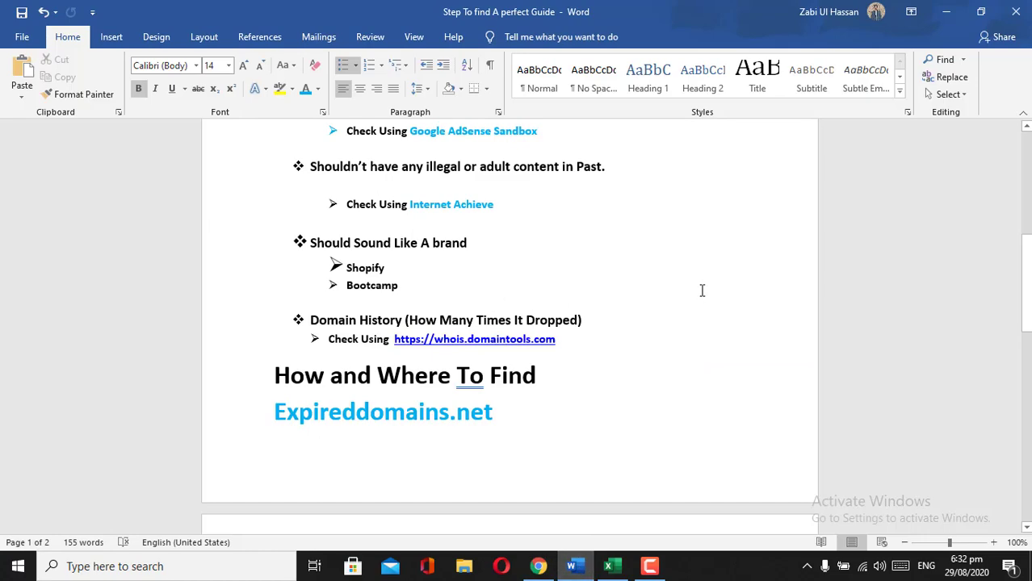
left_click_drag(1025, 277, 1018, 126)
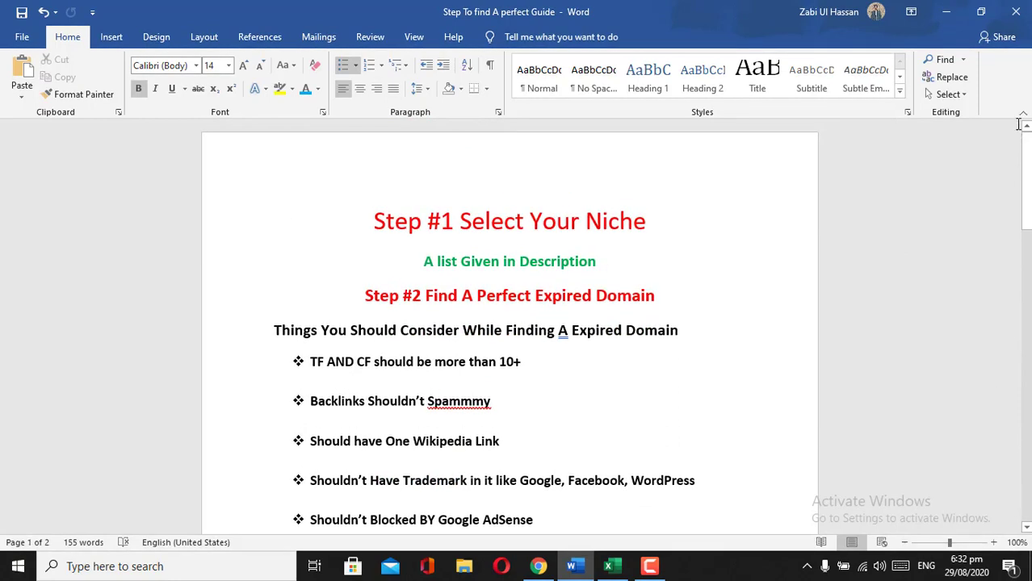
Switch to GeoAlicante.com's Whois record in Chrome and minimize the screen recorder's window
left_click(650, 566)
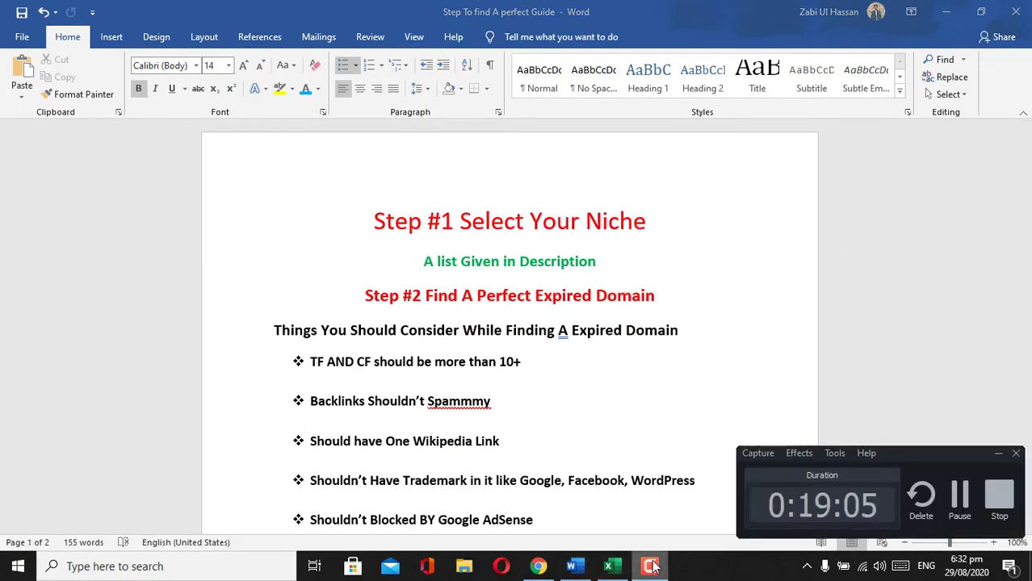
left_click(542, 557)
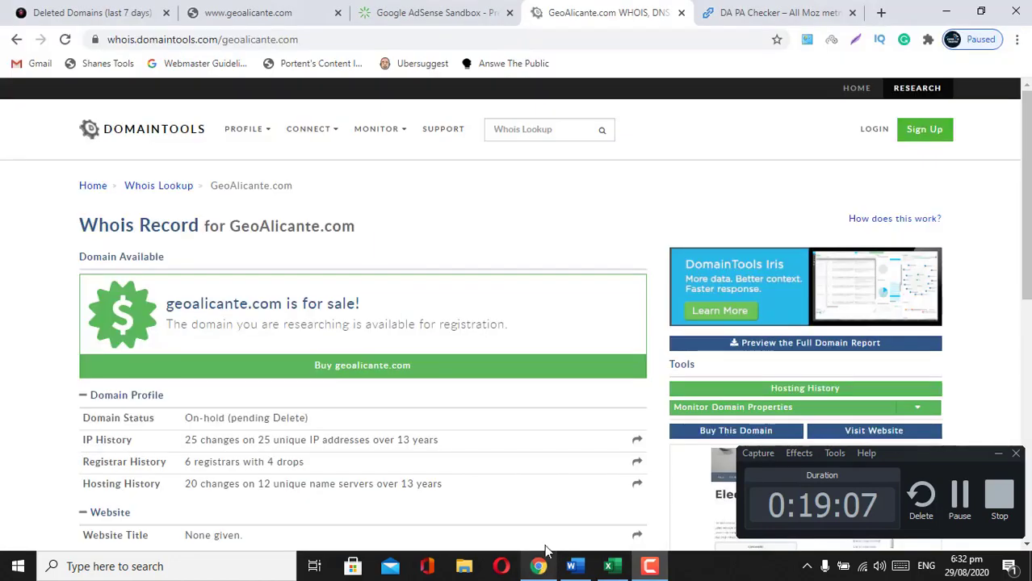
left_click(982, 450)
left_click(998, 454)
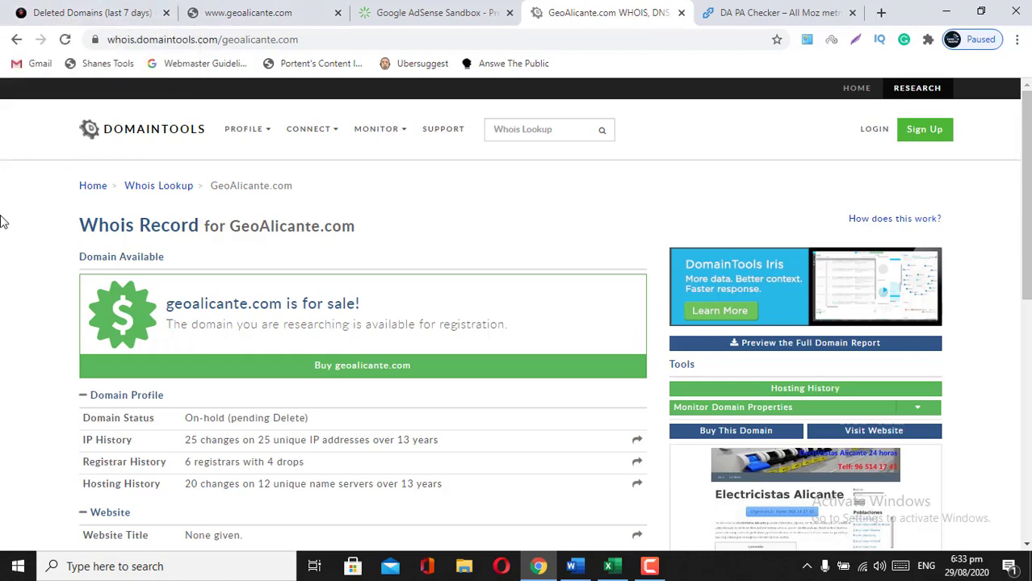
Revisit the AdSense Sandbox, Whois, authority checker and archive pages used to vet GeoAlicante.com, and return to the deleted domains list
left_click(379, 10)
left_click(630, 4)
left_click(754, 4)
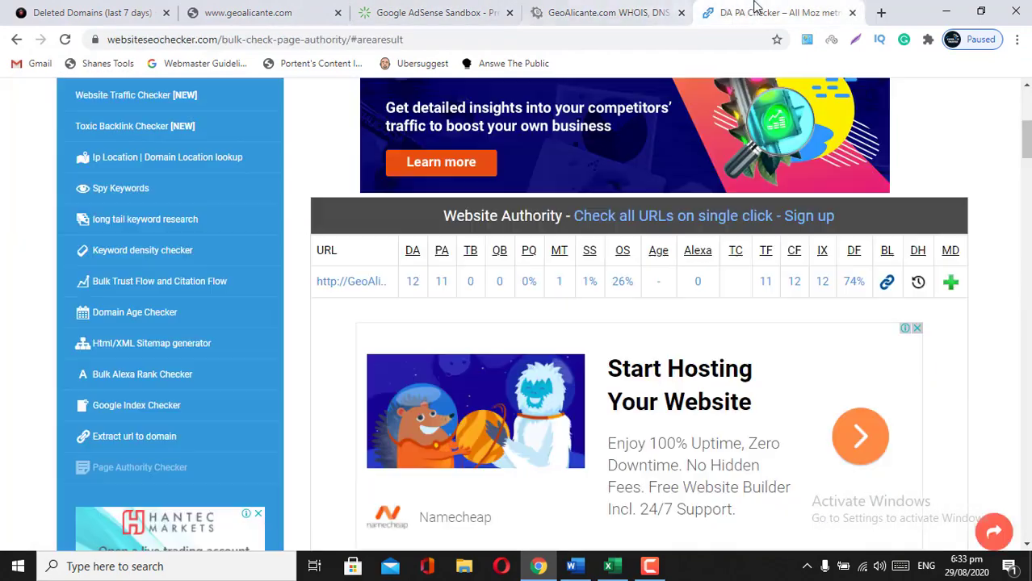
left_click(130, 5)
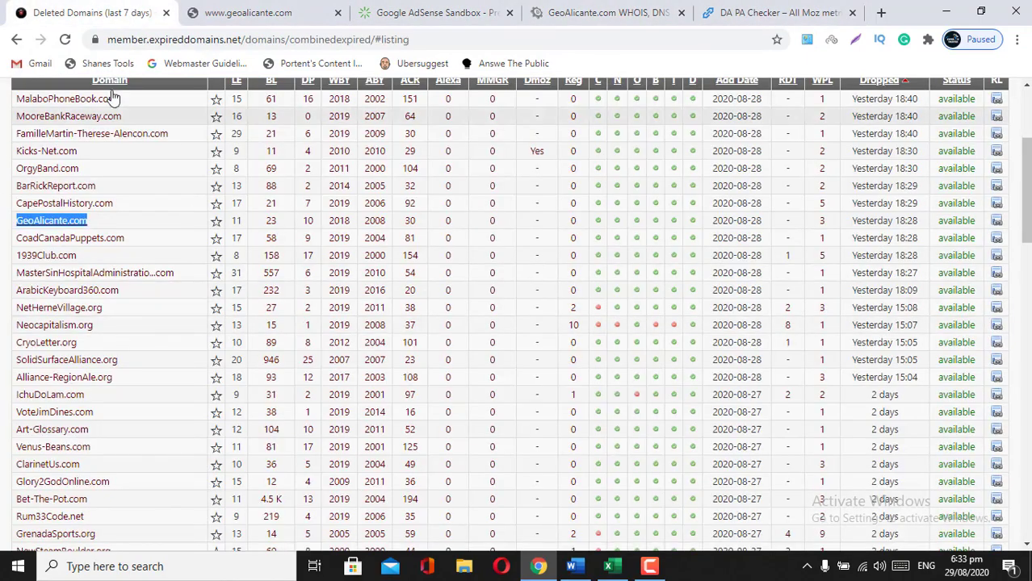
left_click(252, 11)
left_click(411, 7)
left_click(590, 8)
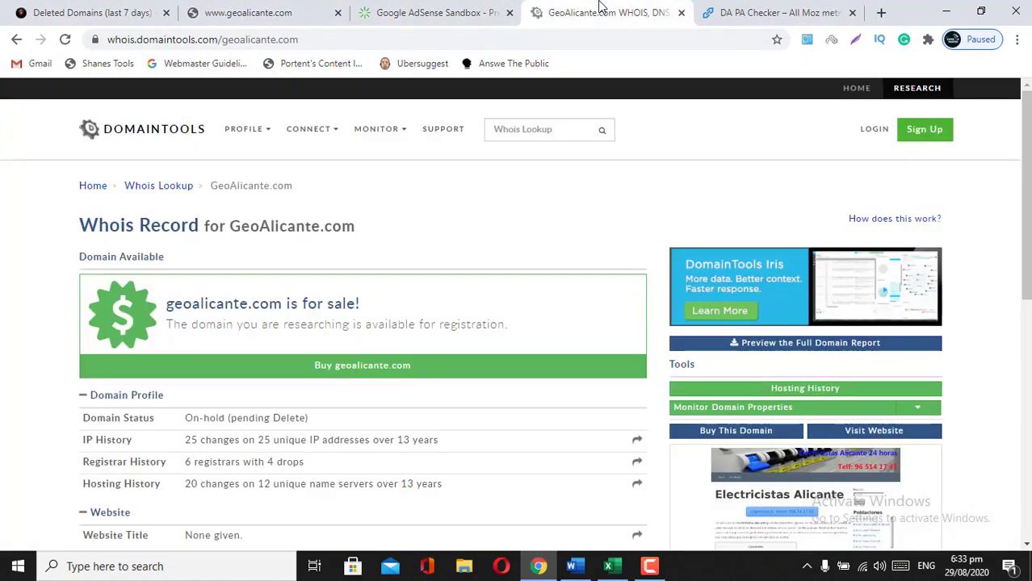
left_click(803, 8)
left_click(380, 6)
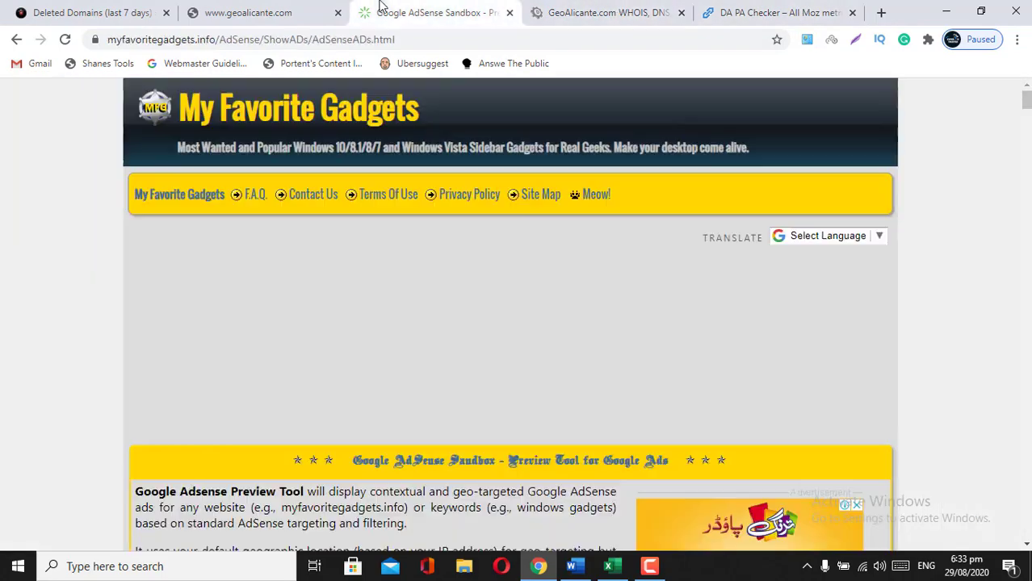
left_click(242, 10)
left_click(104, 9)
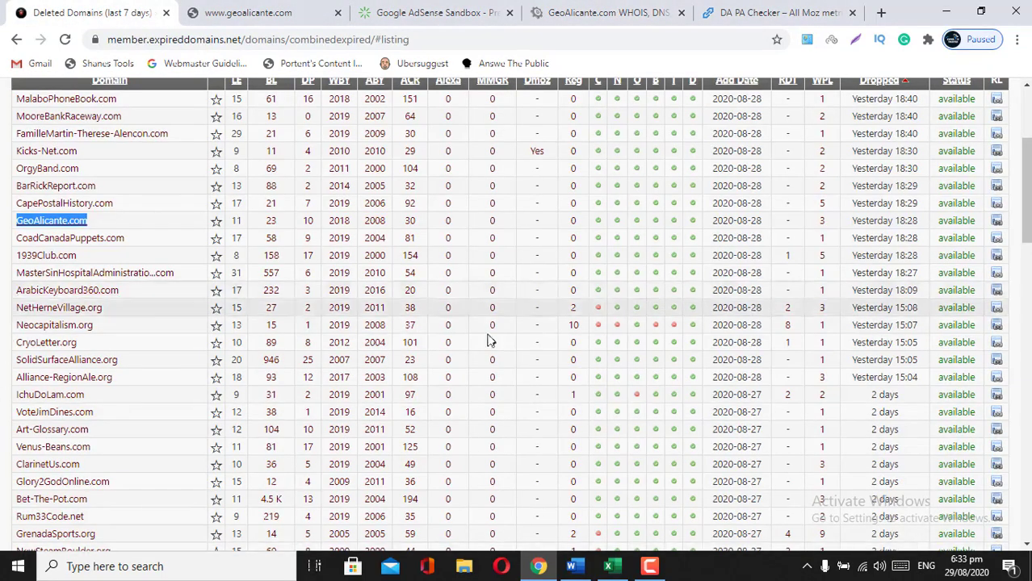